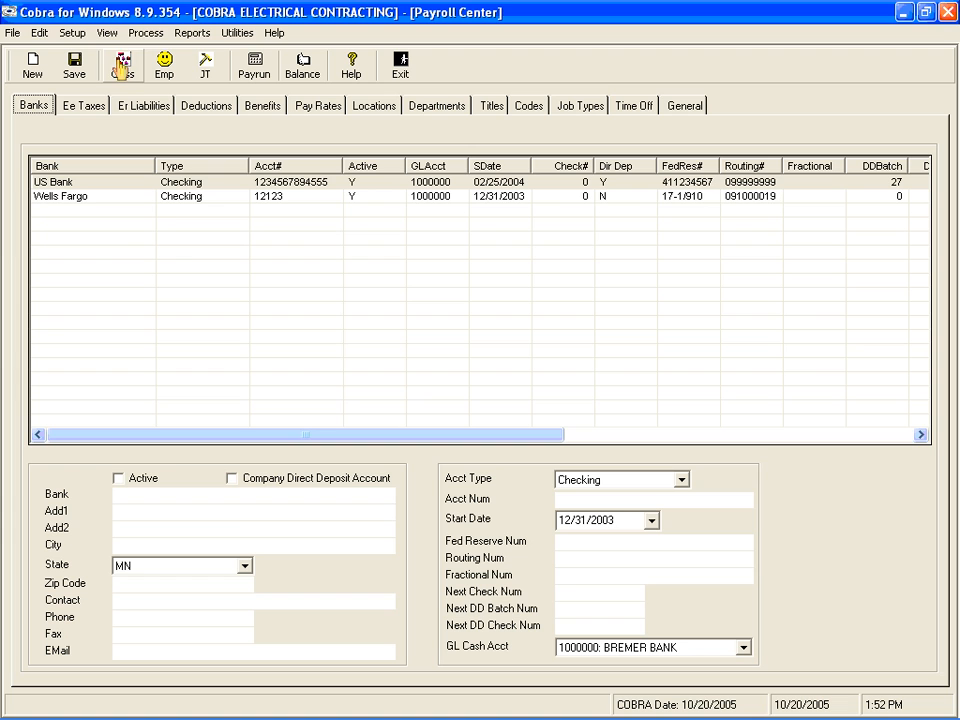
- Open Class Setup, load the 110- FOREMAN class and show its pay rates
click(121, 68)
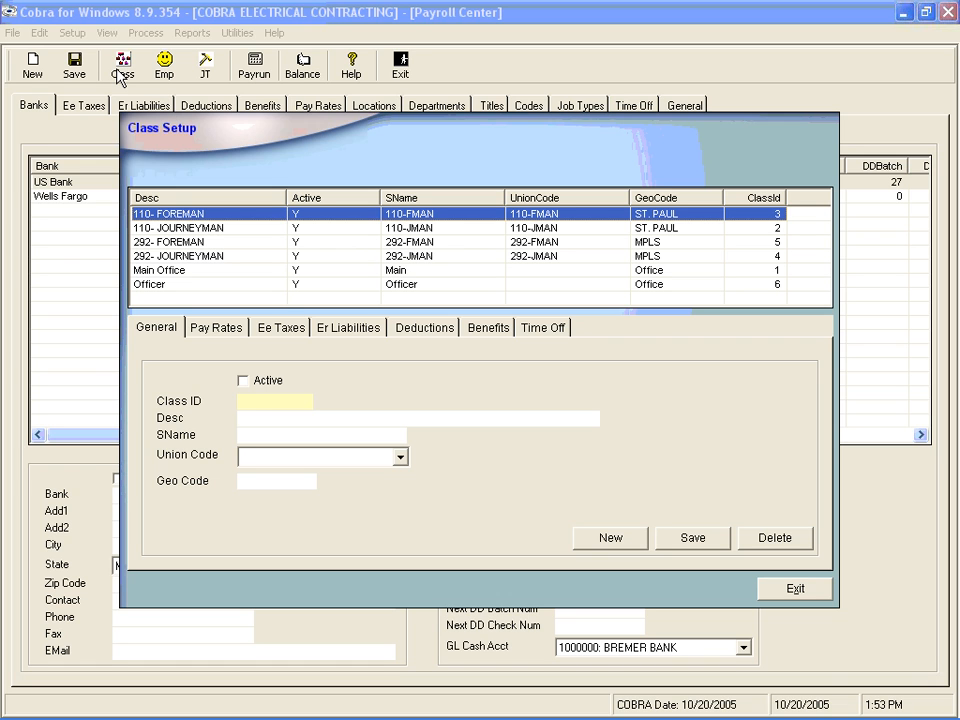
click(197, 219)
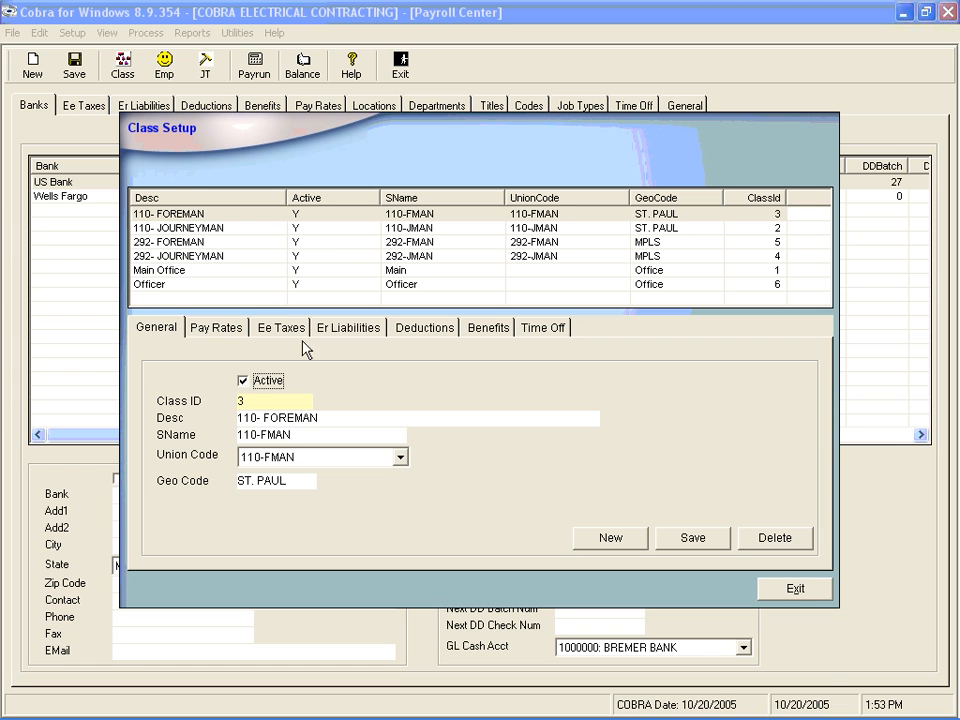
click(221, 335)
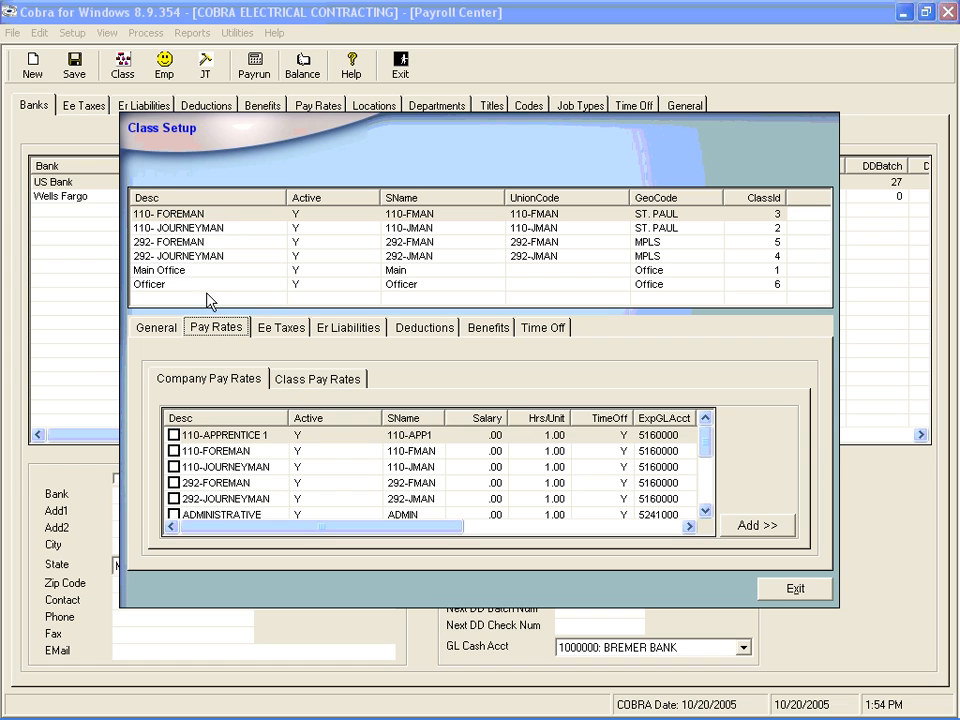
- Add the company pay rates 110-FOREMAN and VACATION PAY-110-FOREMAN to the 110- FOREMAN class
click(173, 451)
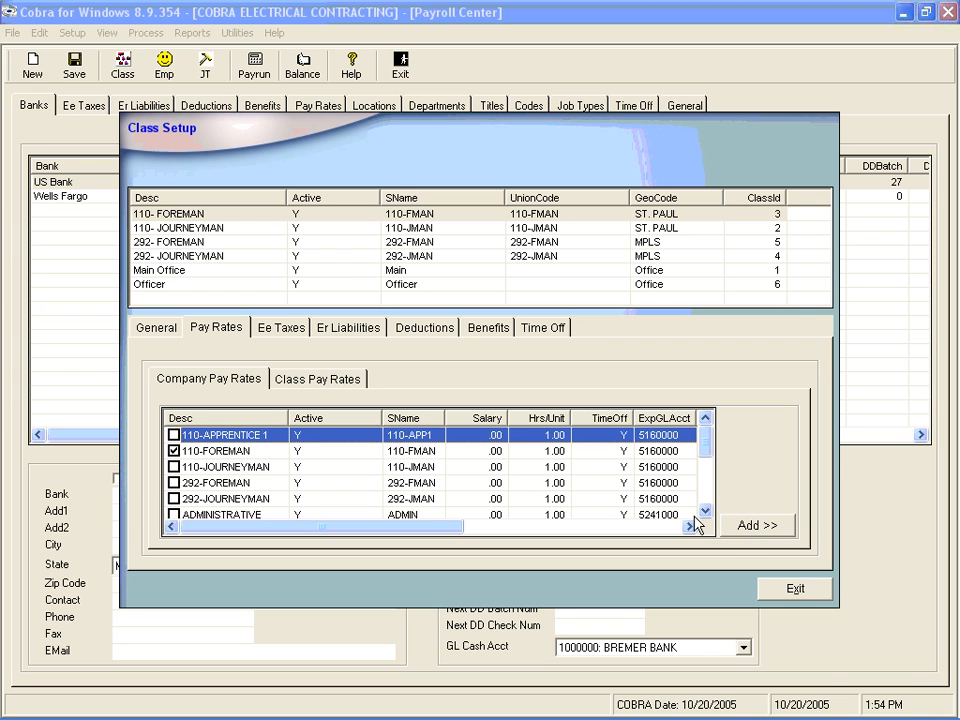
drag(705, 518, 704, 519)
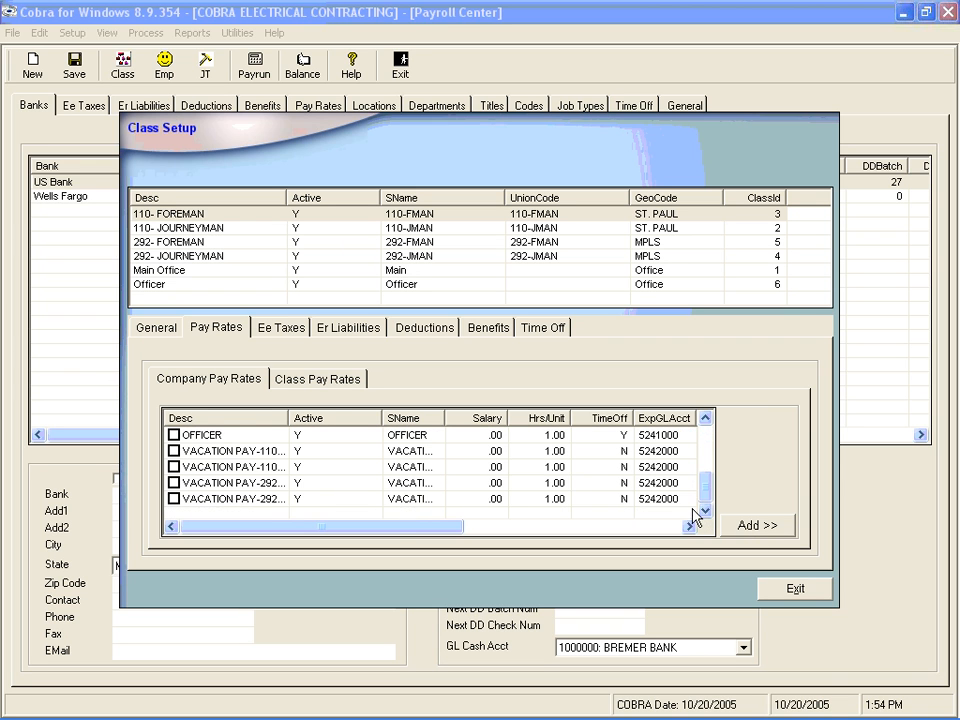
drag(284, 416, 327, 416)
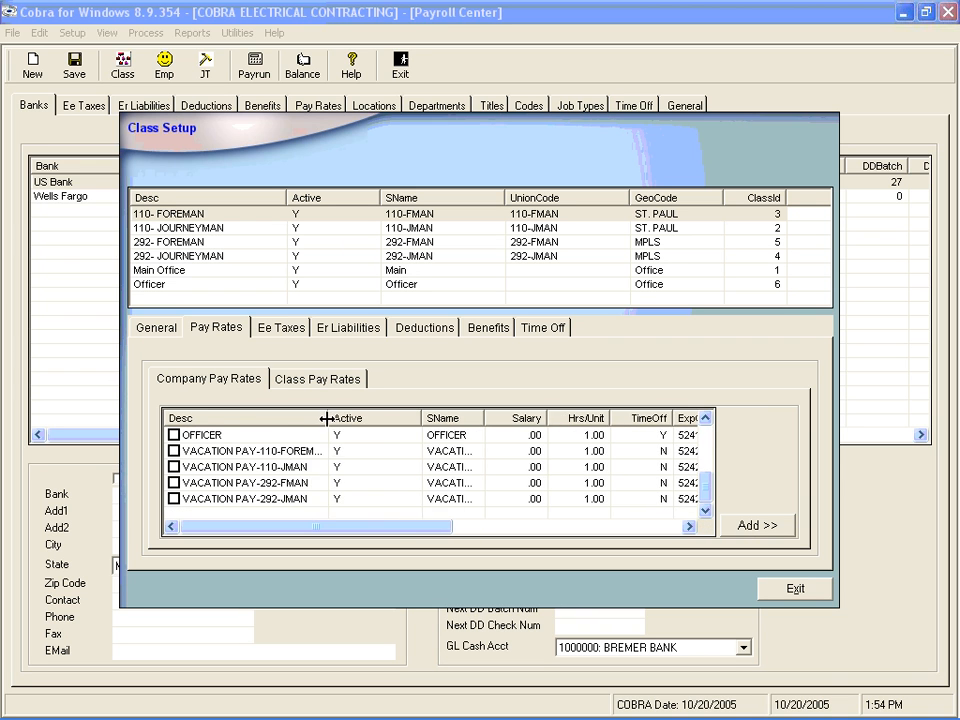
click(174, 451)
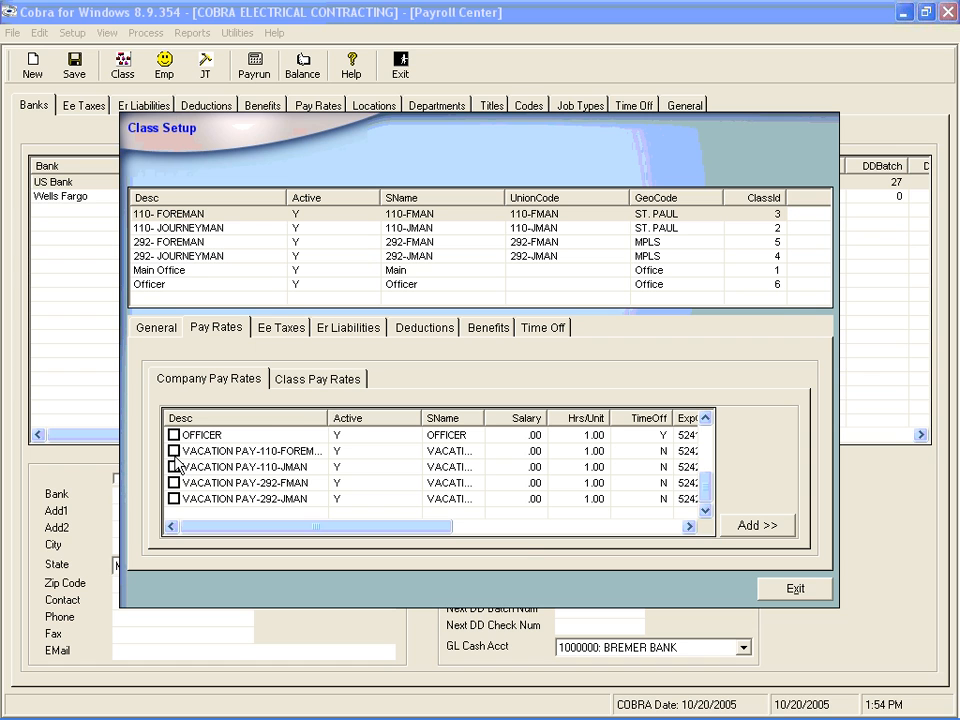
click(754, 532)
click(482, 416)
- Load the 110-FOREMAN rate from the class pay rates, go through its salary and hourly fields, and save it
click(340, 379)
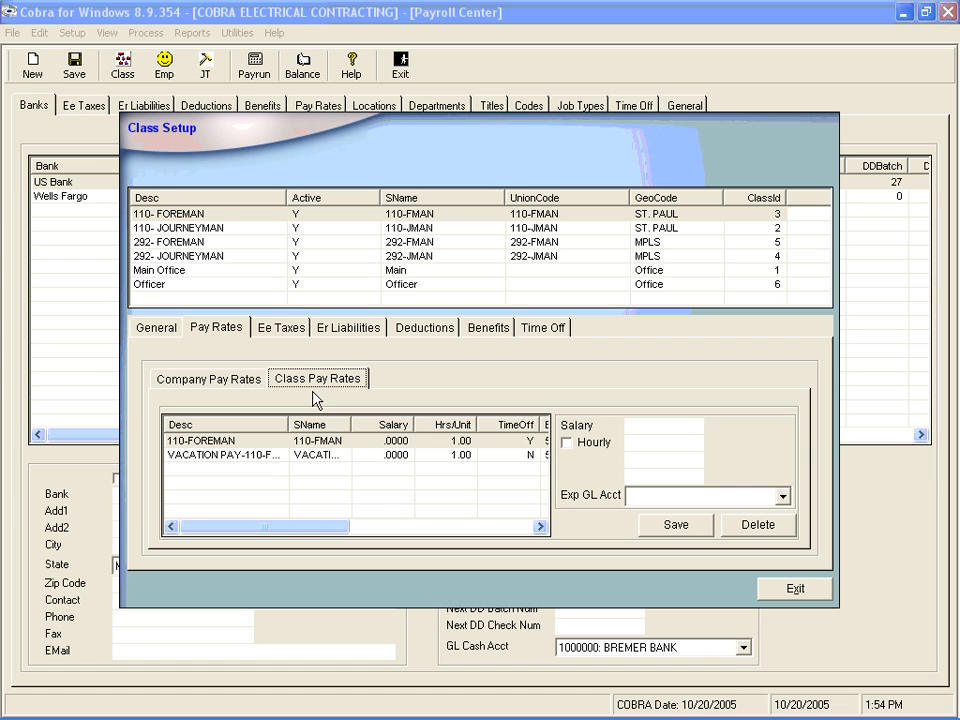
click(320, 441)
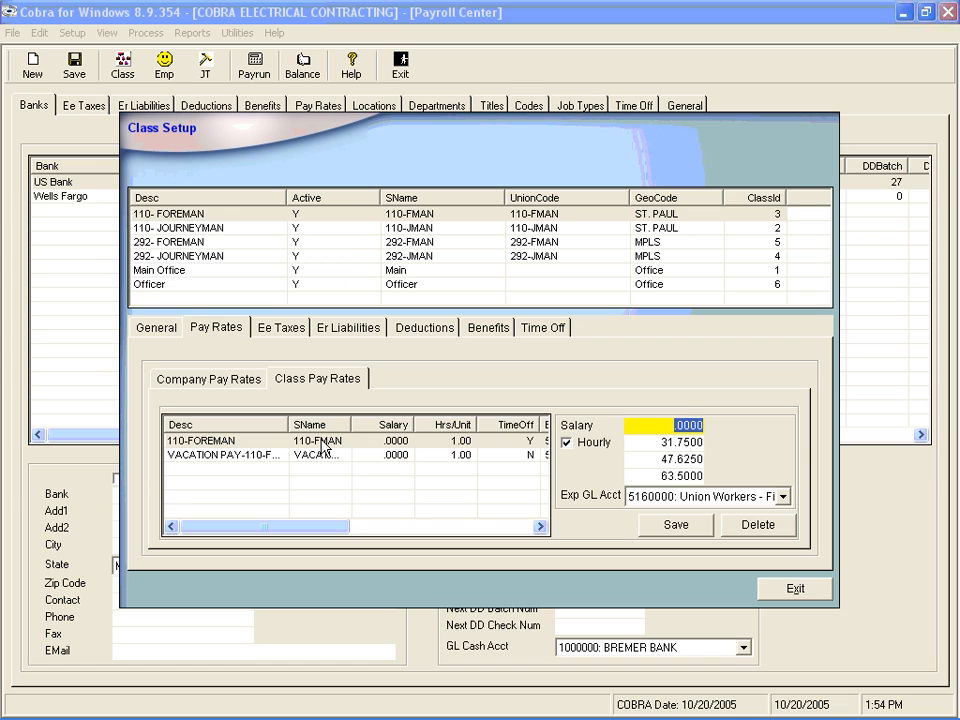
key(Tab)
key(Tab)
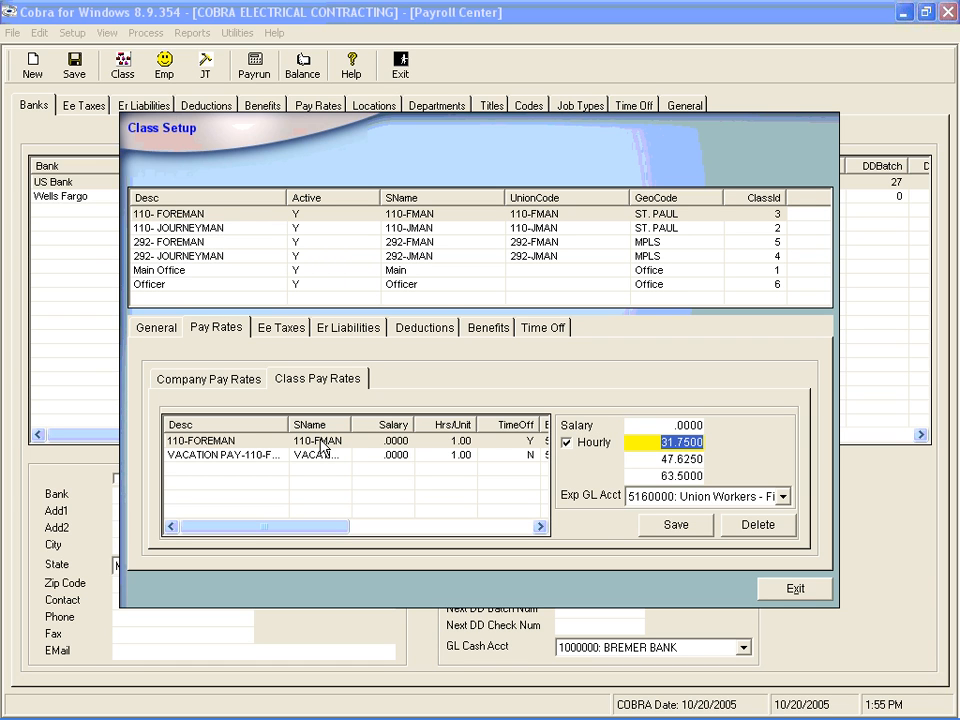
key(Tab)
key(Tab)
key(Tab)
key(Tab)
key(Return)
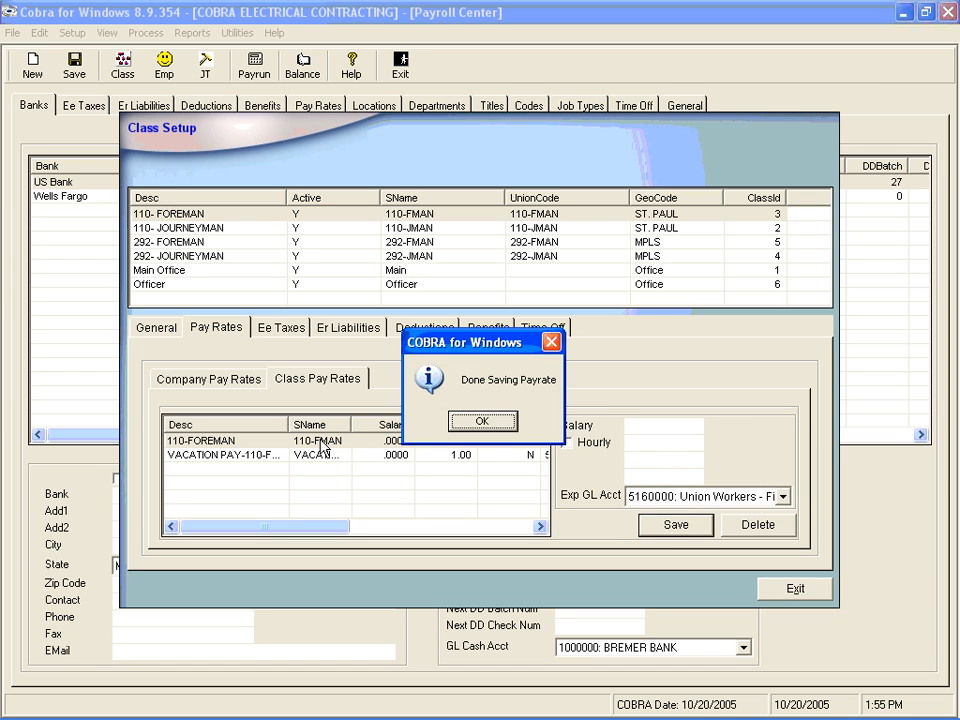
click(469, 420)
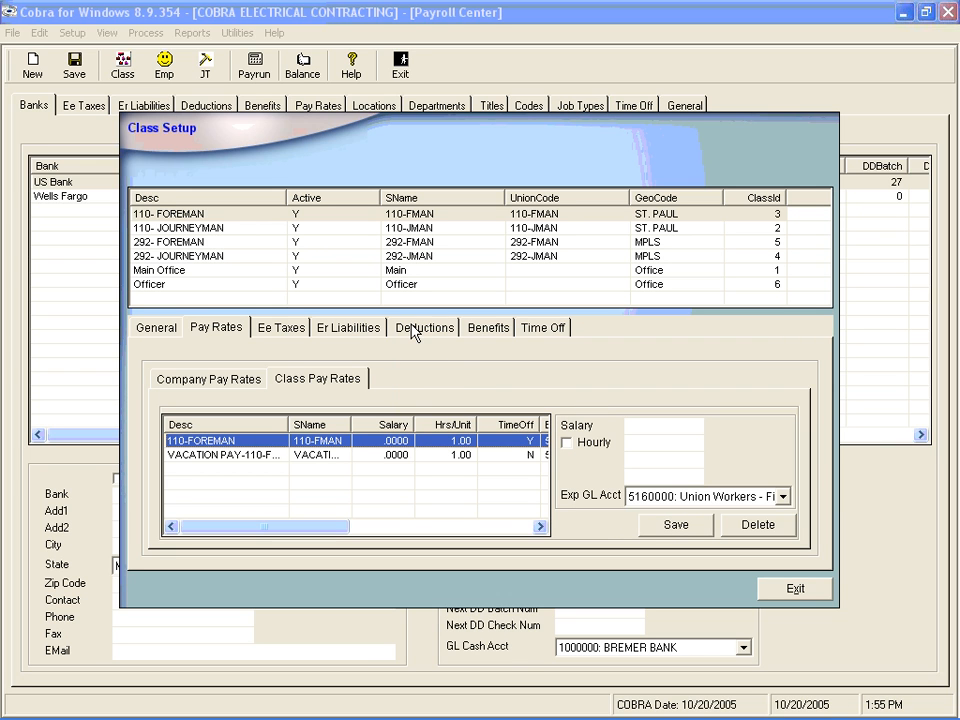
- Review the employee taxes assigned to the class and the liability GL account of Federal Income Tax
click(289, 336)
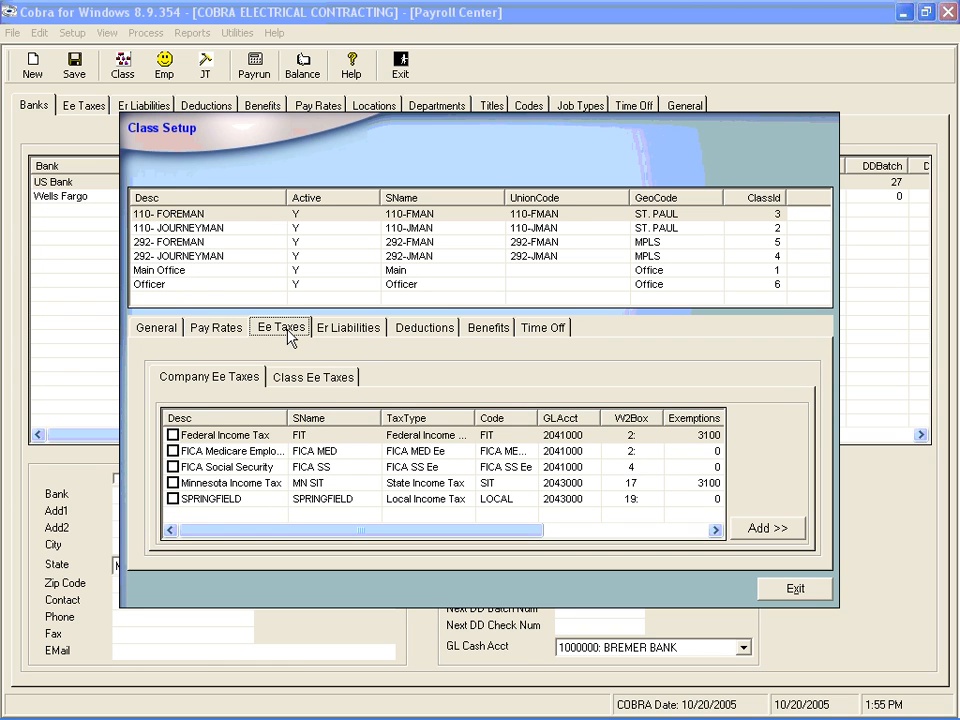
click(330, 380)
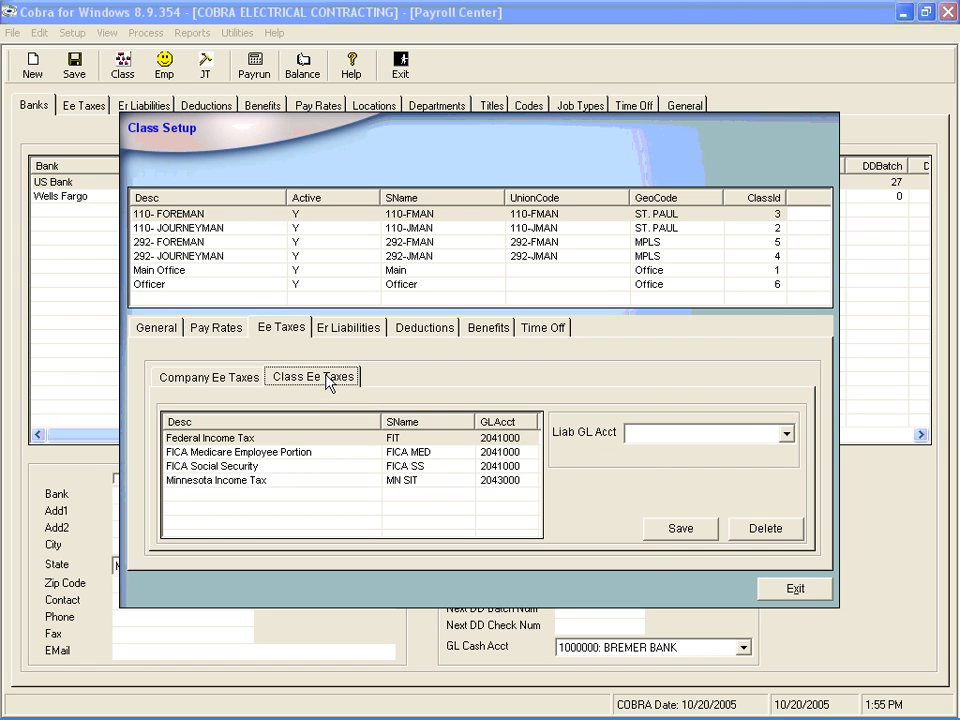
click(217, 442)
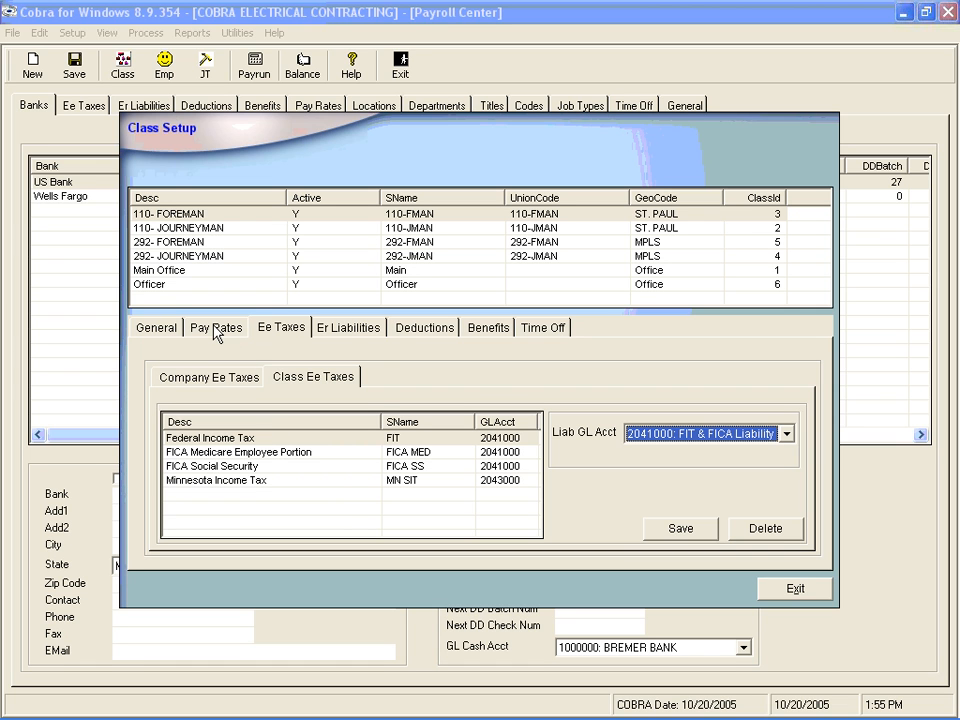
- Review the full list of employer liabilities assigned to the class, including their liability and expense GL accounts
click(370, 334)
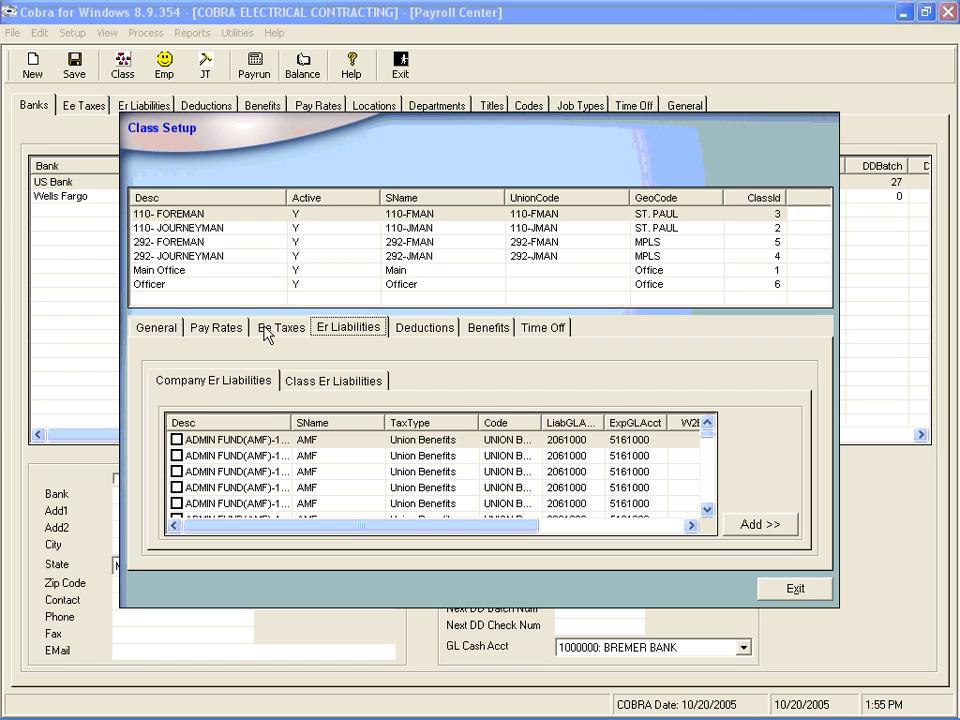
click(333, 386)
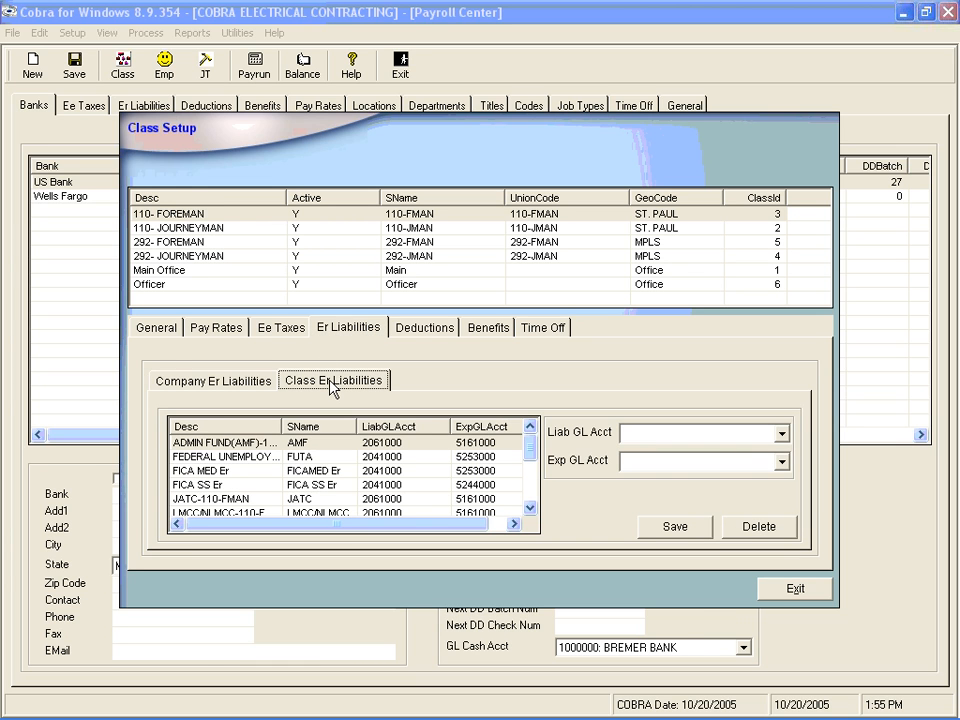
click(211, 445)
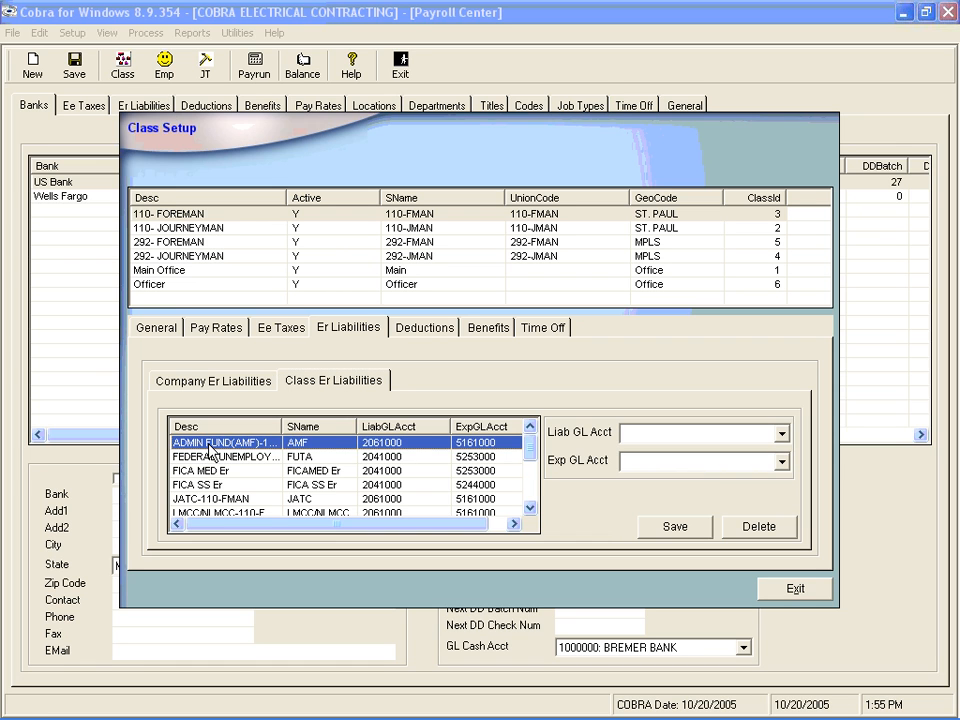
click(215, 459)
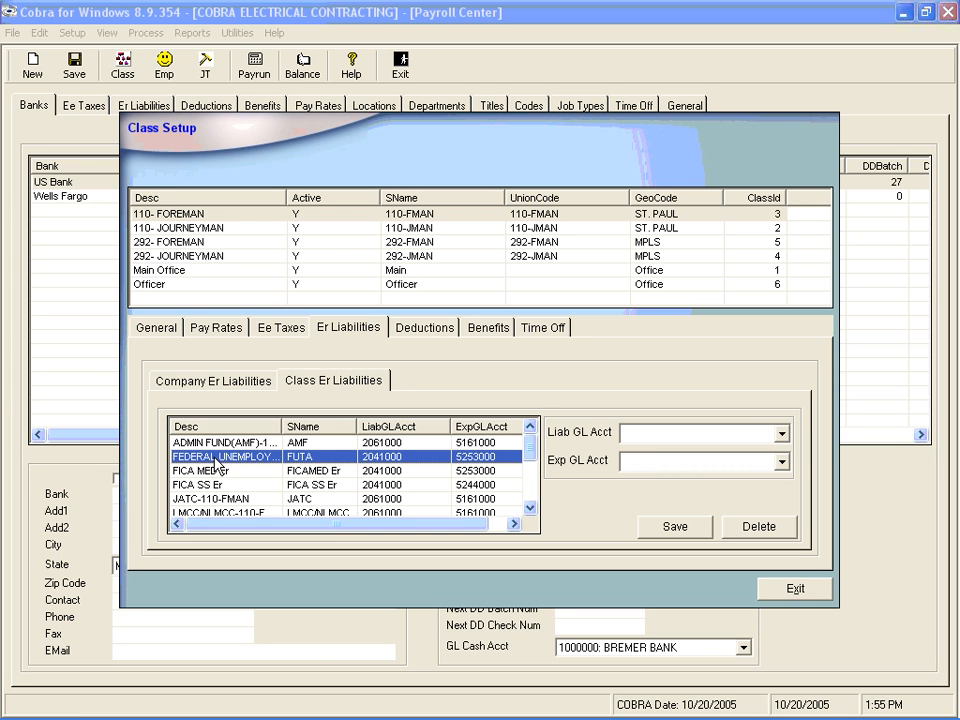
click(217, 471)
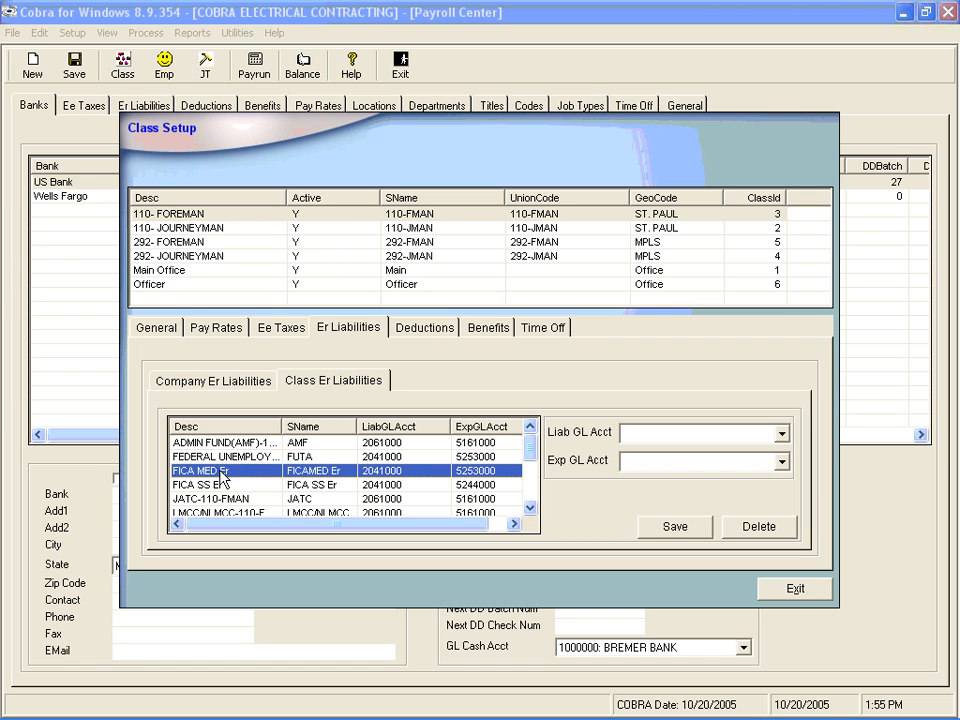
click(218, 485)
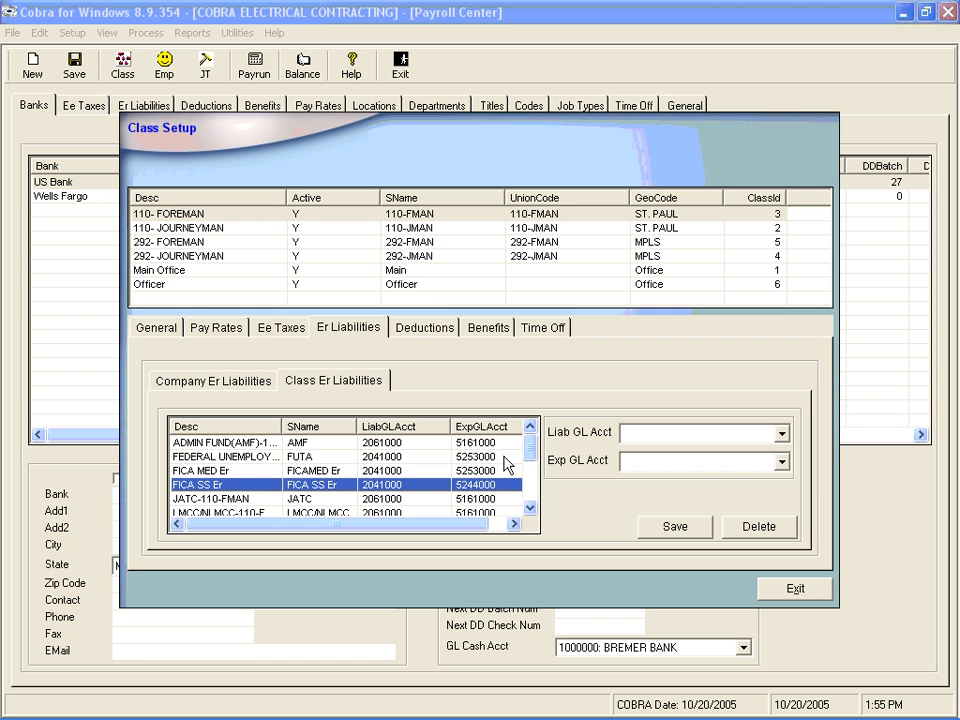
click(530, 507)
click(530, 507)
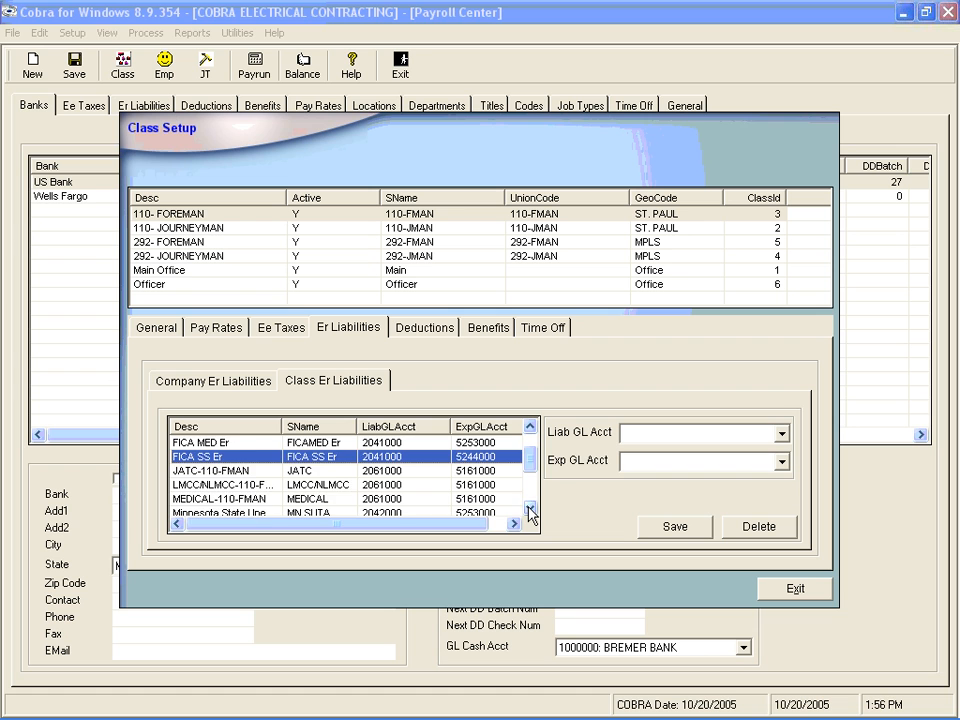
click(530, 507)
click(530, 507)
click(530, 507)
click(530, 507)
click(530, 507)
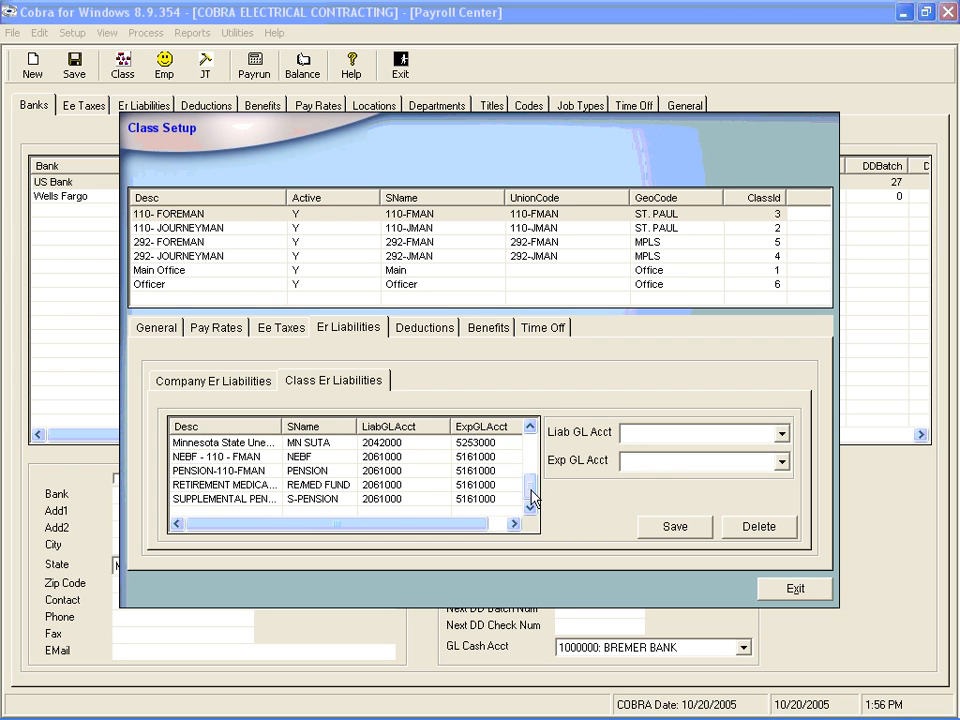
drag(531, 489, 530, 430)
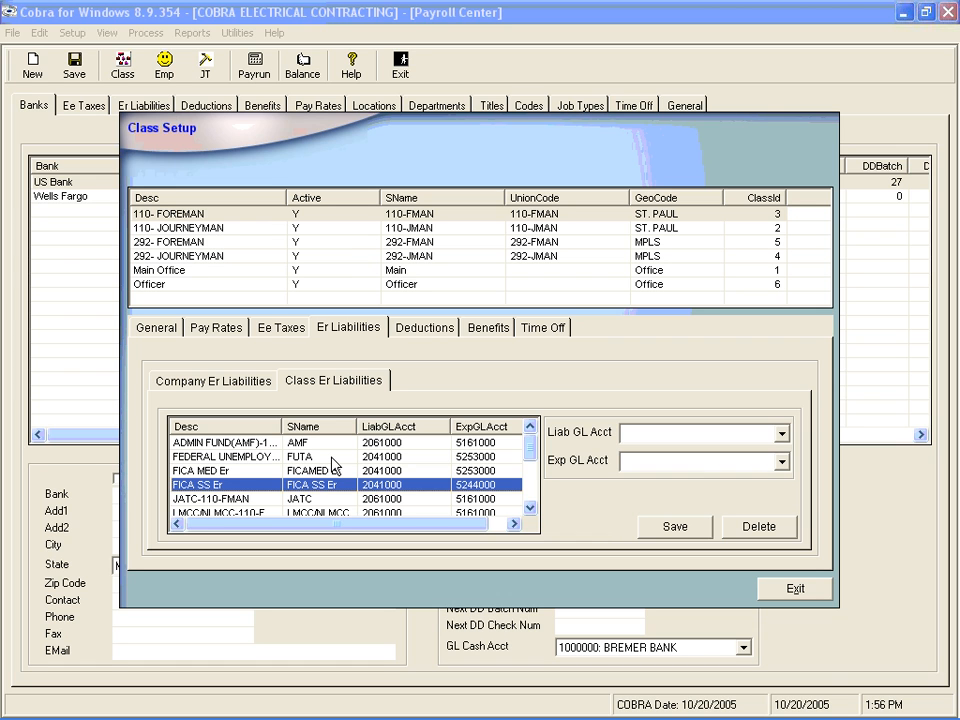
- Examine the class deductions UNION DUES-110-FMAN and VACATION-110-FMAN, including their liability GL accounts, rates and amounts
click(417, 330)
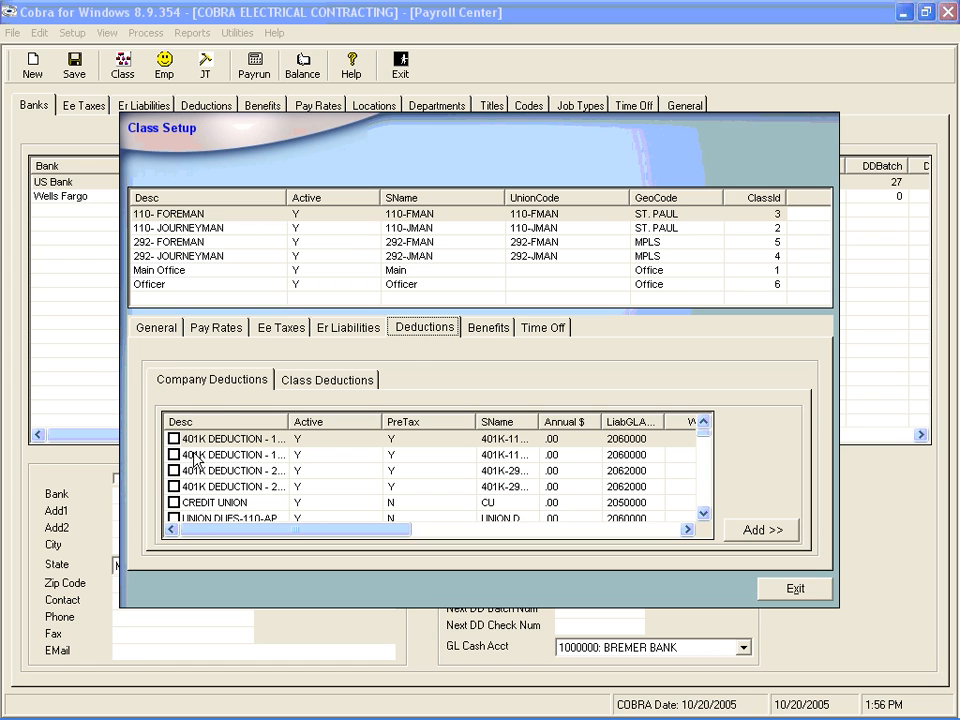
click(309, 385)
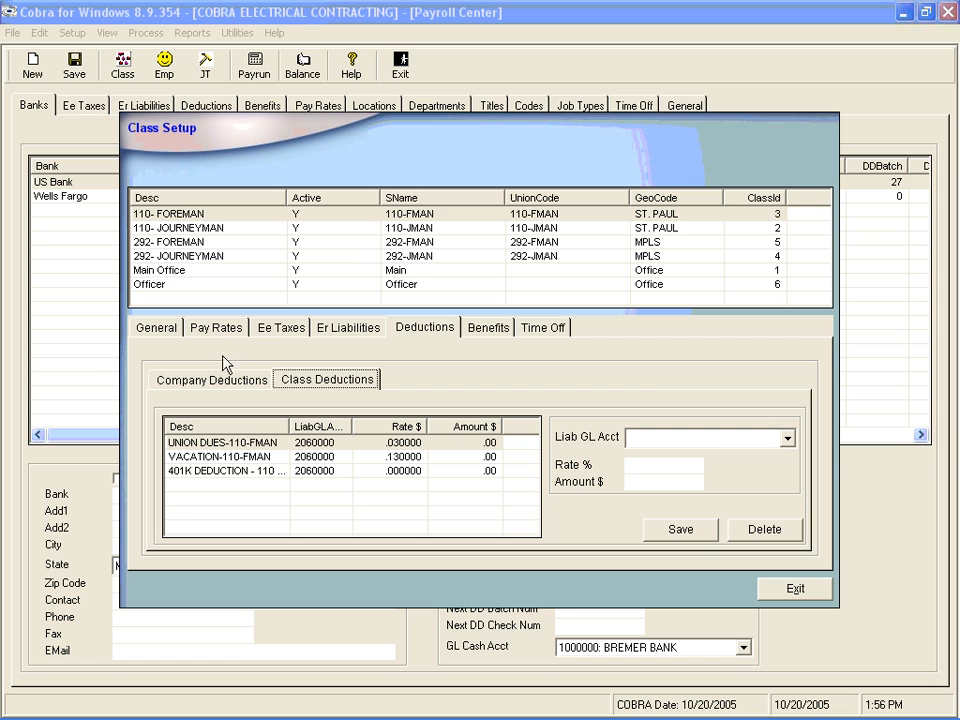
click(259, 445)
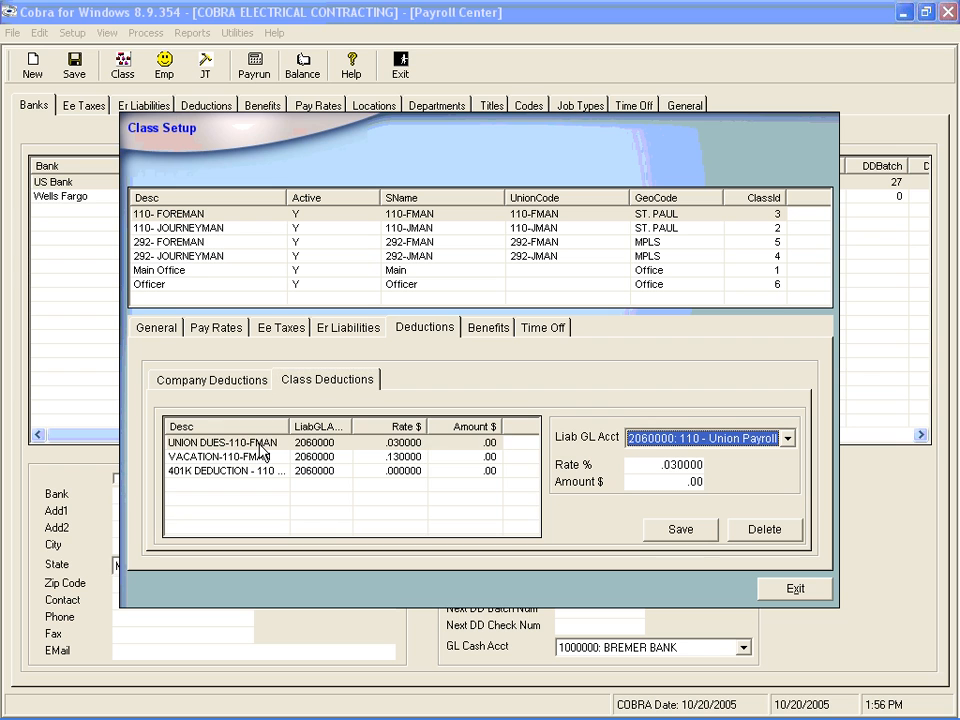
click(264, 457)
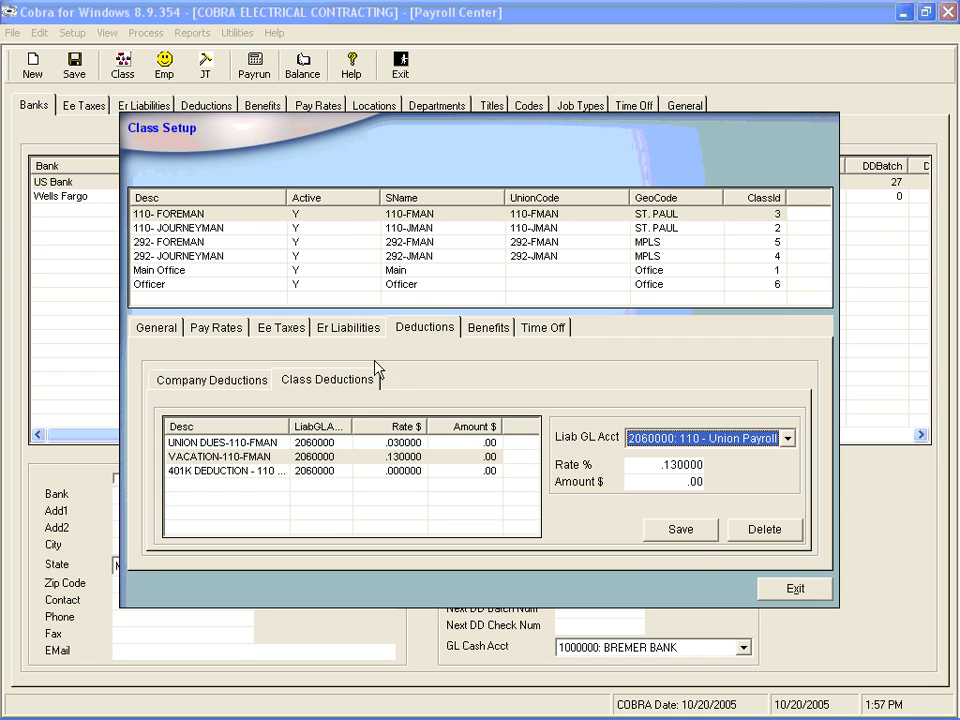
- Try selecting the IRA PC company benefit, clear the selection again, and view the class benefits
click(490, 328)
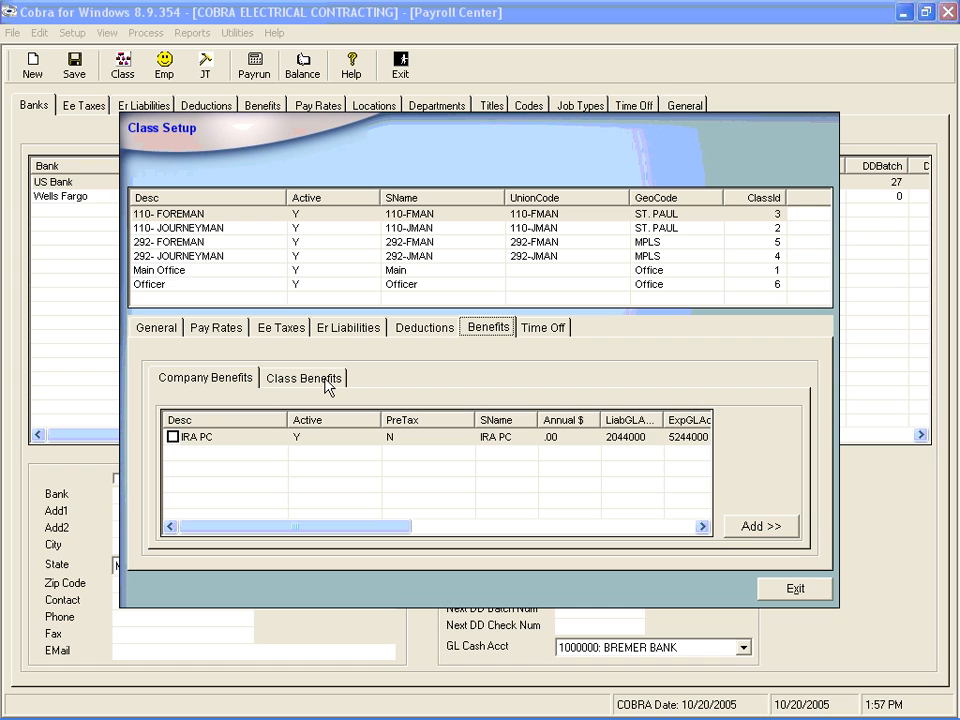
click(172, 438)
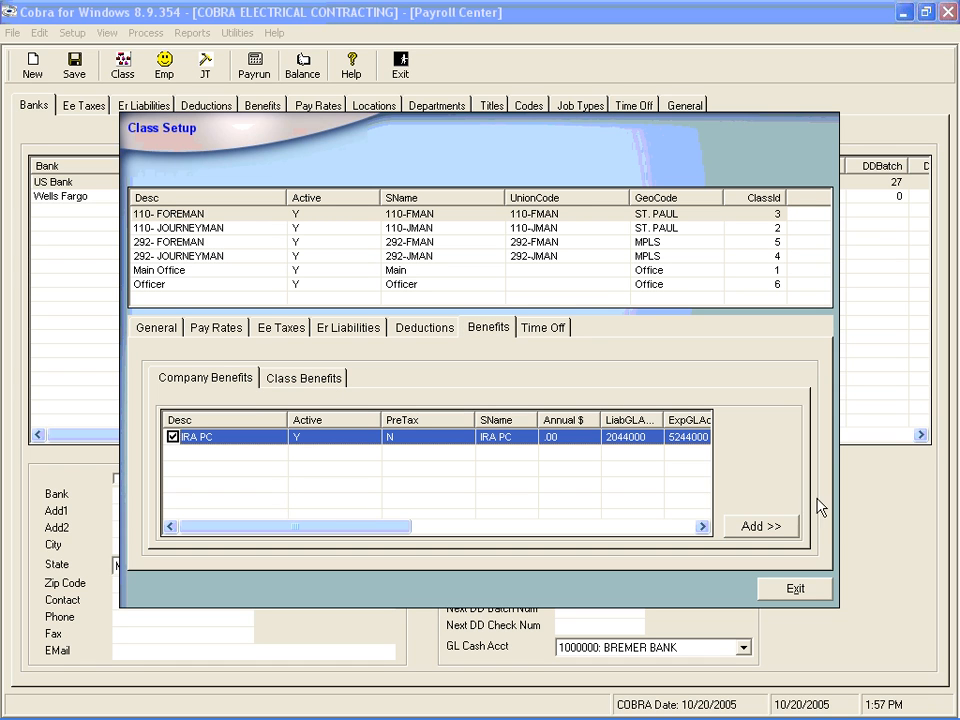
click(172, 437)
click(305, 378)
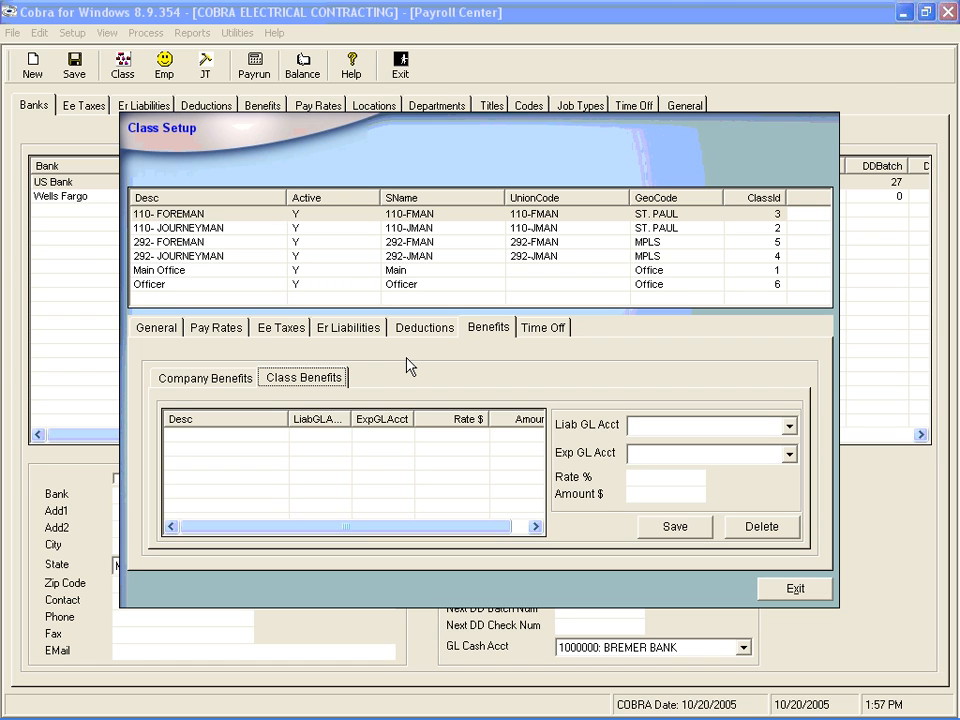
- Enable the VACATION ACCRUAL time-off plan for the 110- FOREMAN class
click(543, 328)
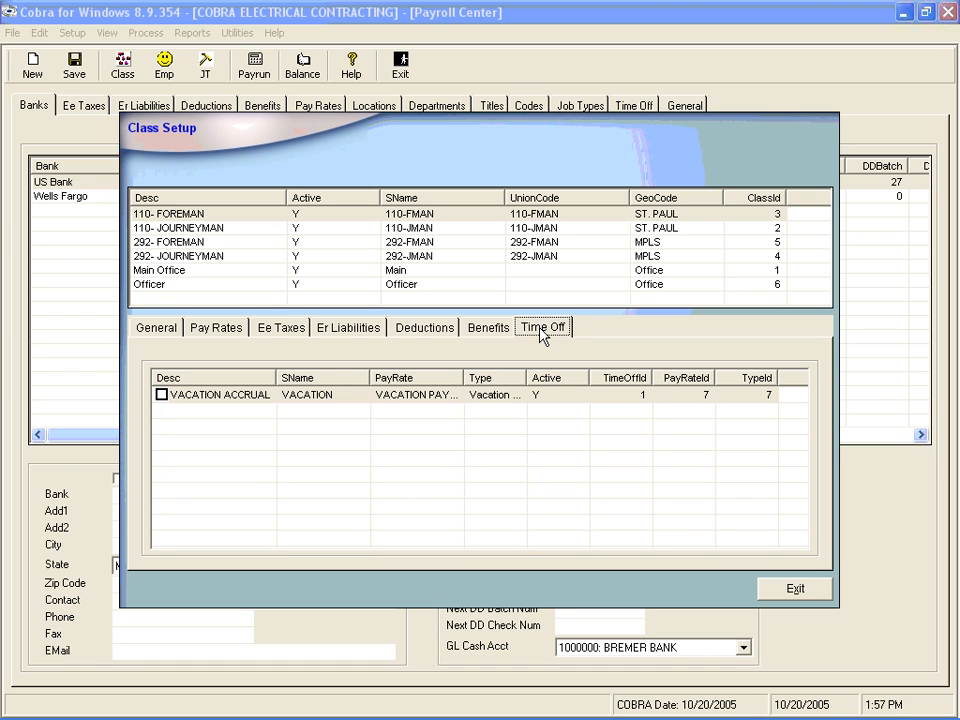
click(160, 395)
click(160, 395)
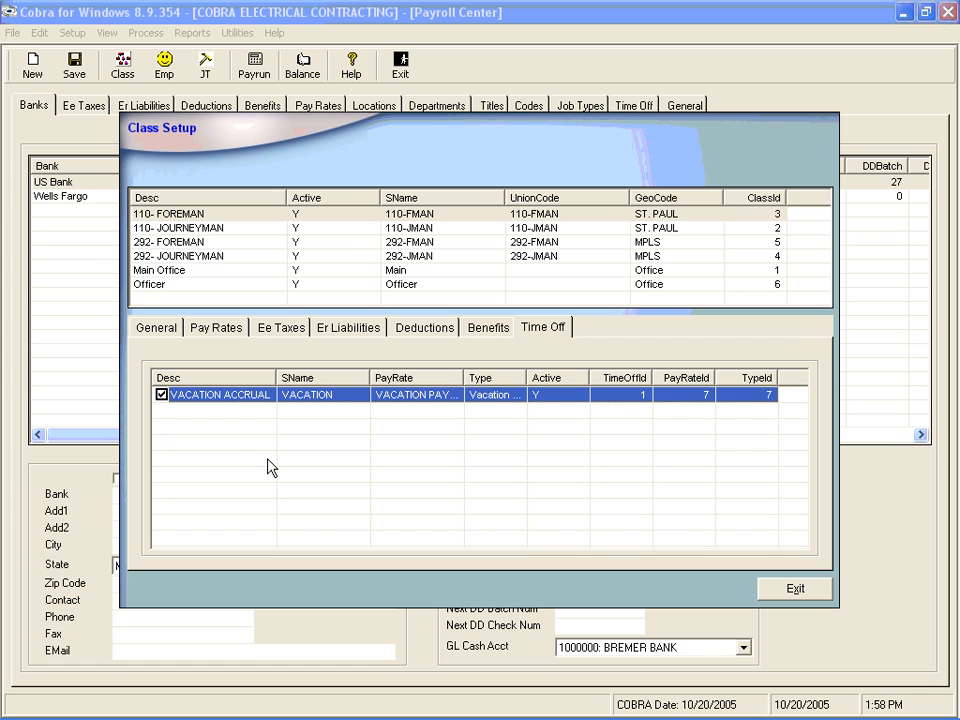
- Start a new payroll class with the description 110-APPRENTICE 1 and the short name 110-APP1
click(160, 328)
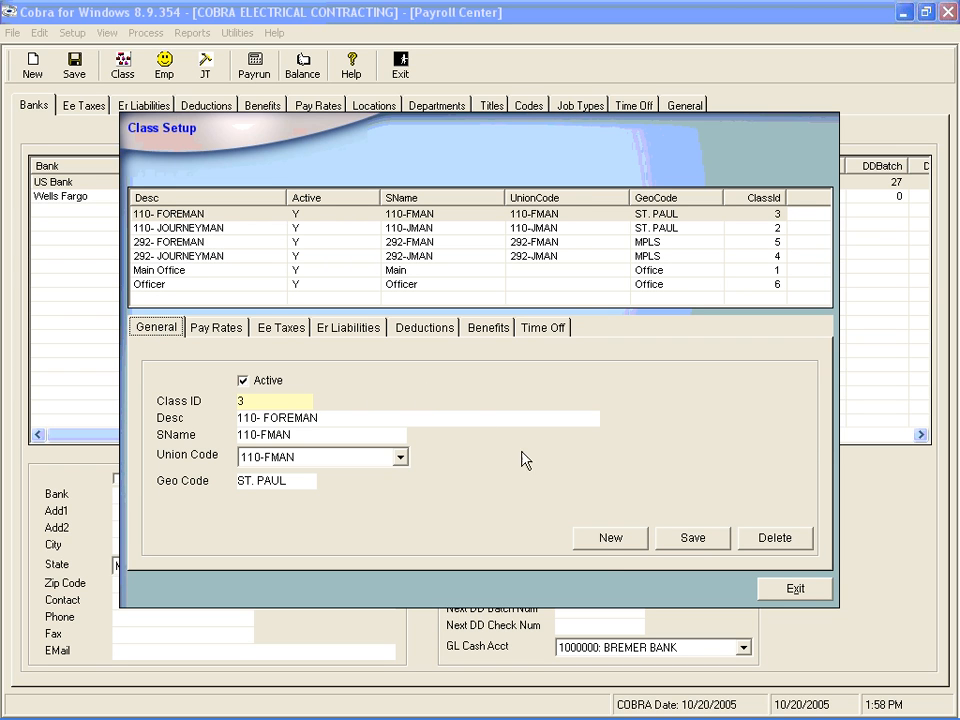
click(608, 540)
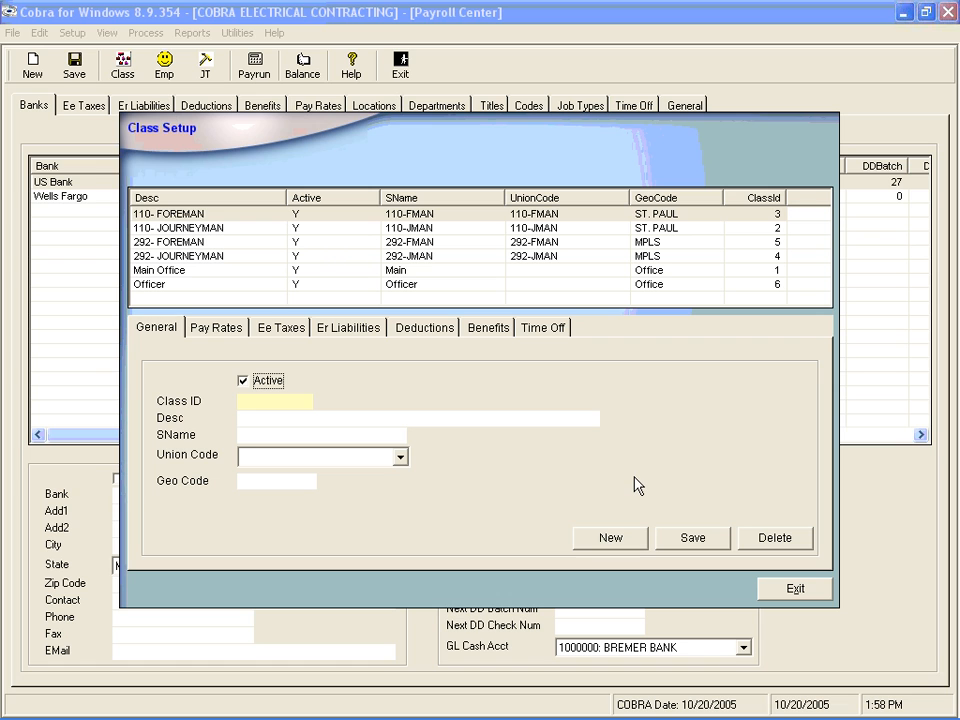
key(Tab)
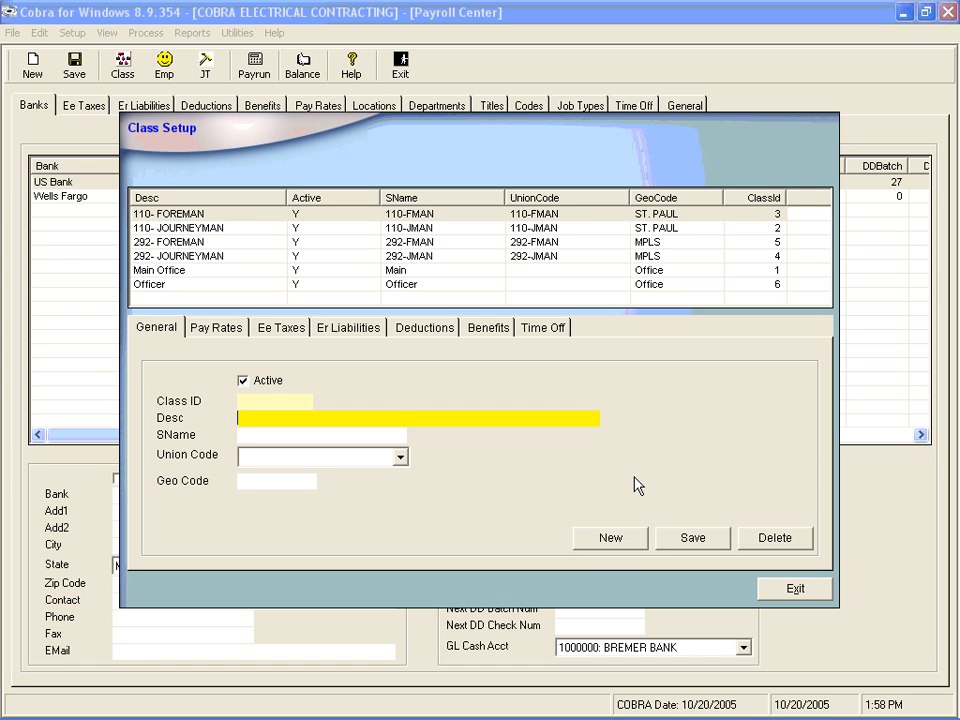
text(110-APPRENTICE 1)
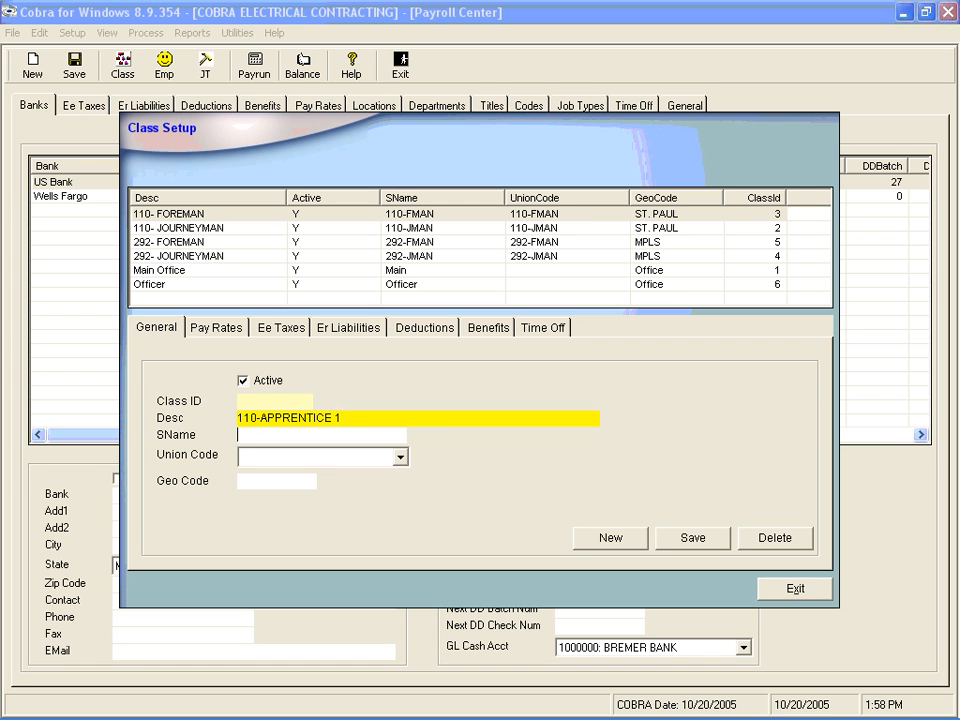
key(Tab)
text(11)
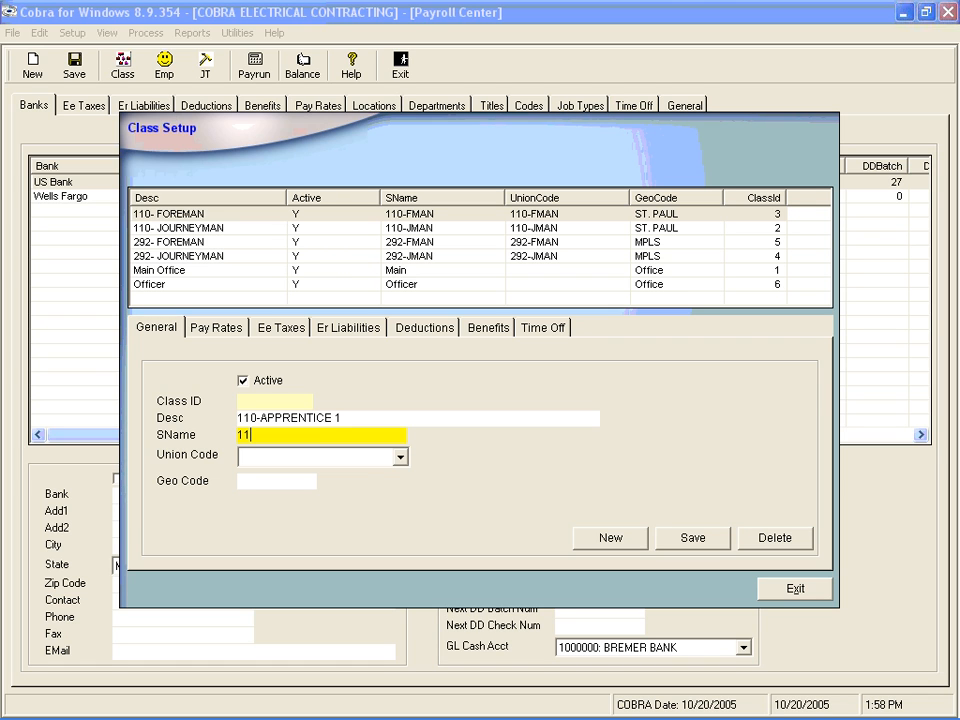
text(0-APP1)
key(Tab)
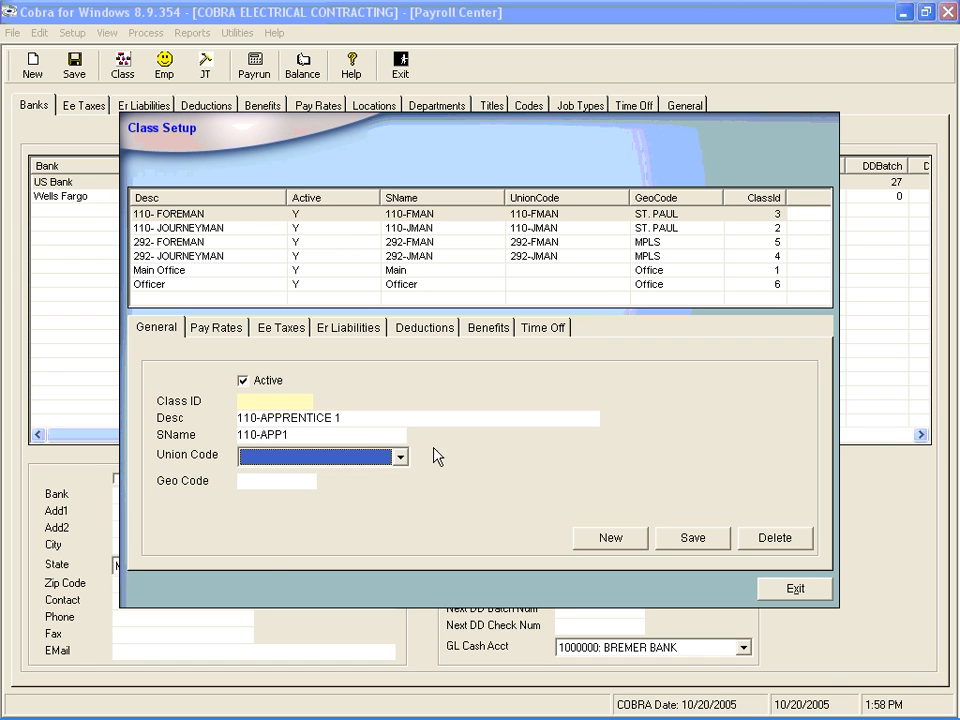
- Assign union code 110-APP1 to the new class, leave its geo code blank and save the class
click(400, 458)
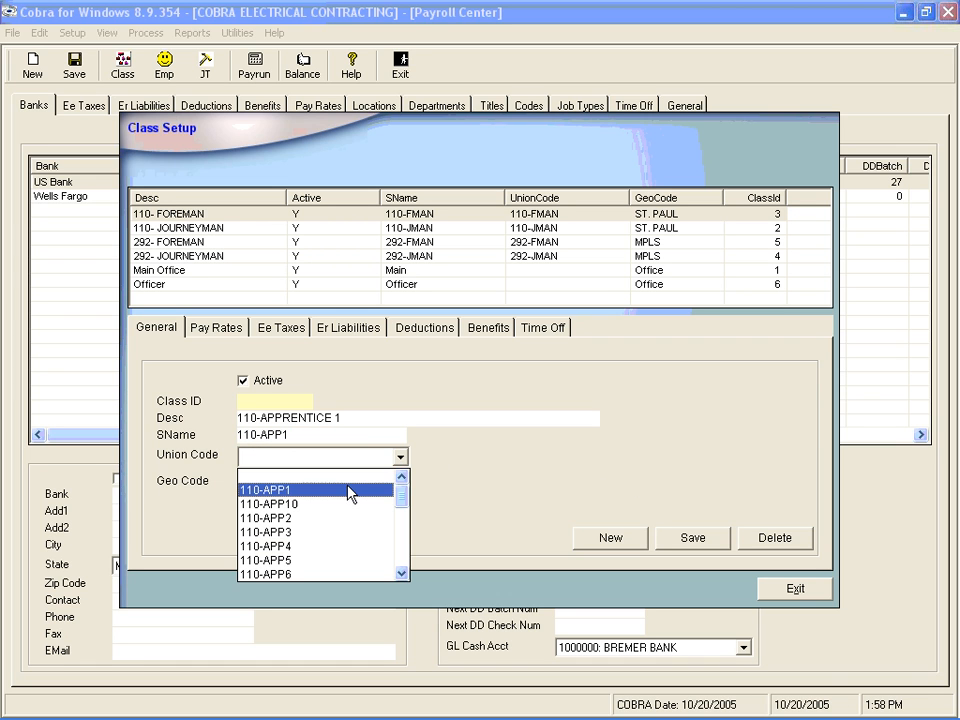
click(350, 494)
key(Tab)
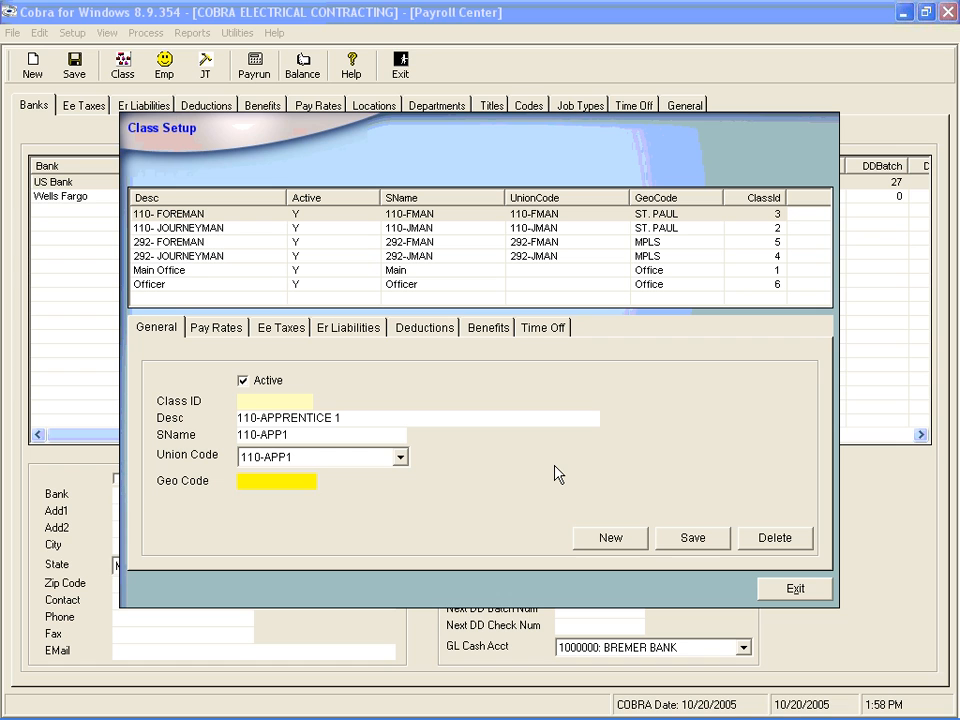
key(Tab)
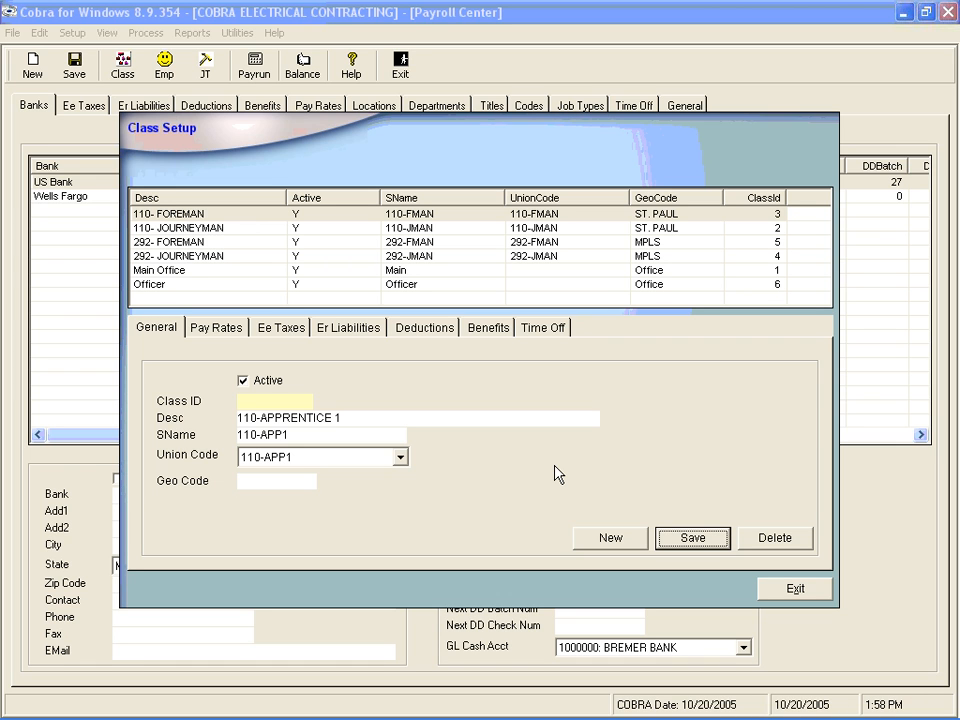
key(Return)
key(Return)
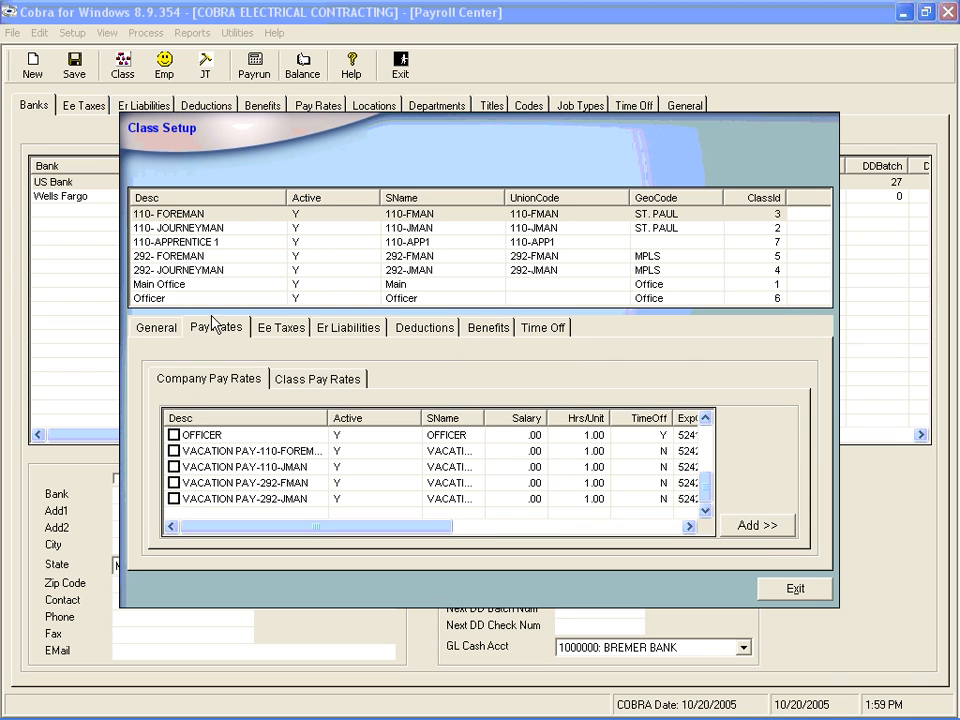
- Add the company pay rate 110-APPRENTICE 1 to the 110-APPRENTICE 1 class
click(157, 328)
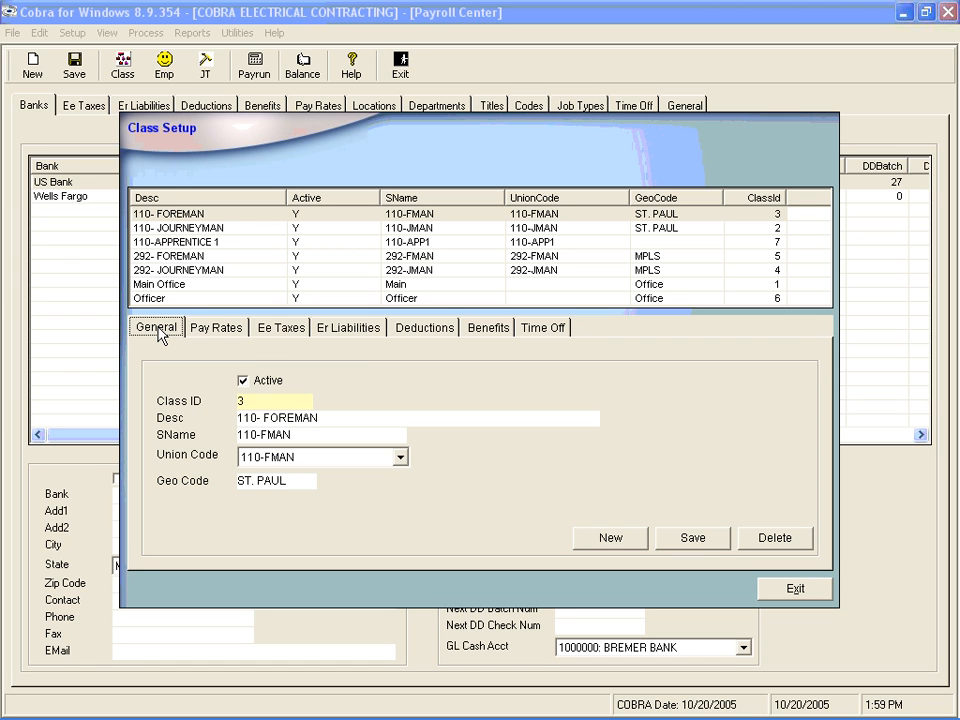
click(197, 249)
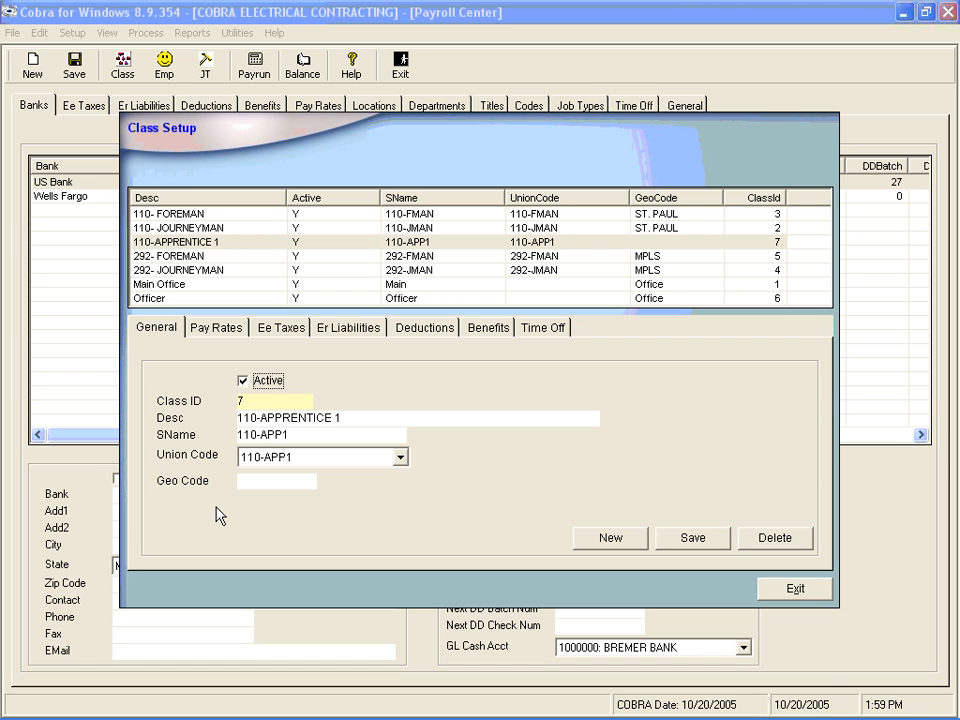
click(224, 328)
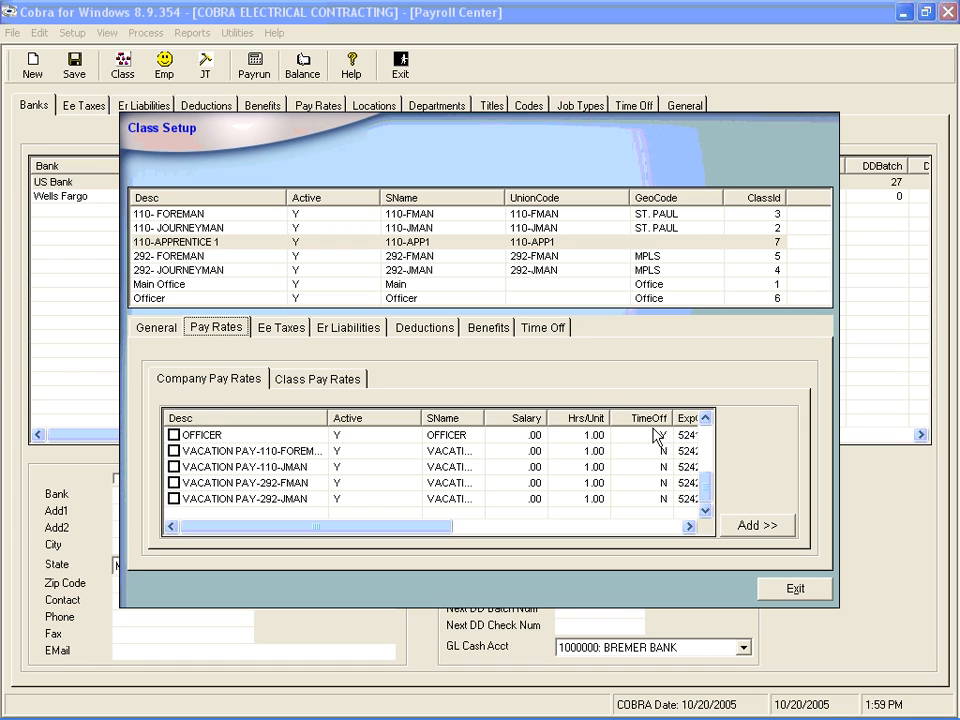
drag(706, 500, 708, 447)
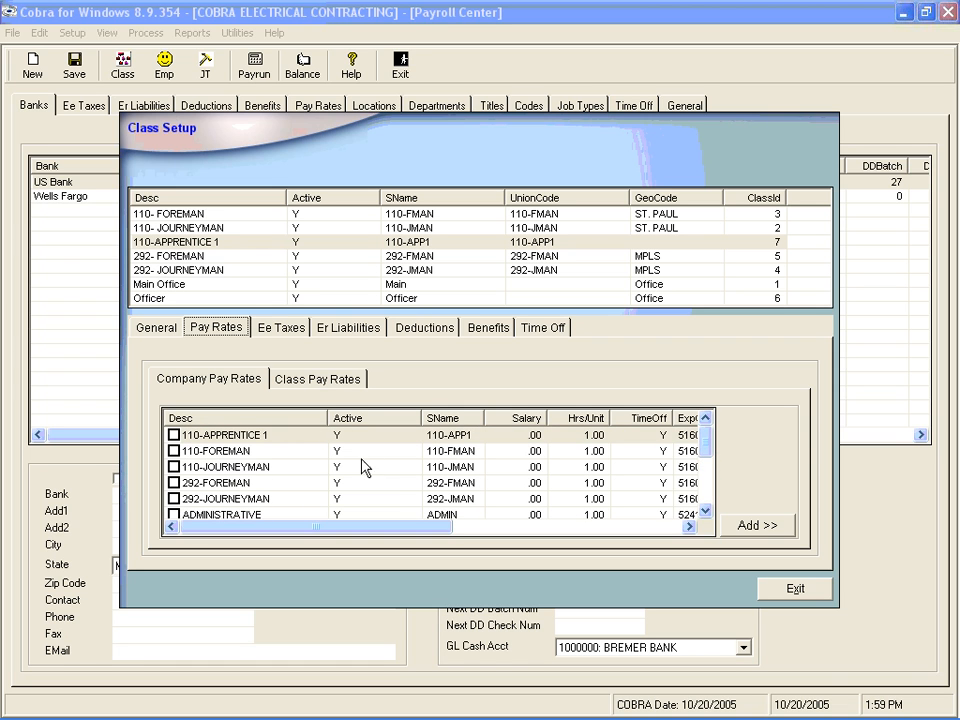
click(173, 435)
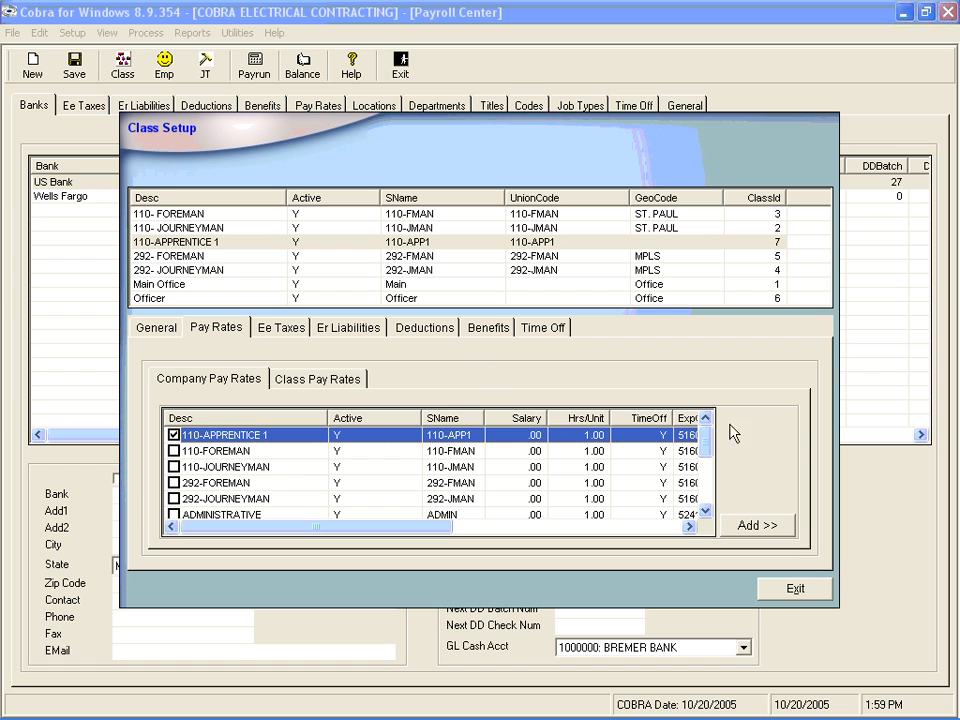
click(750, 526)
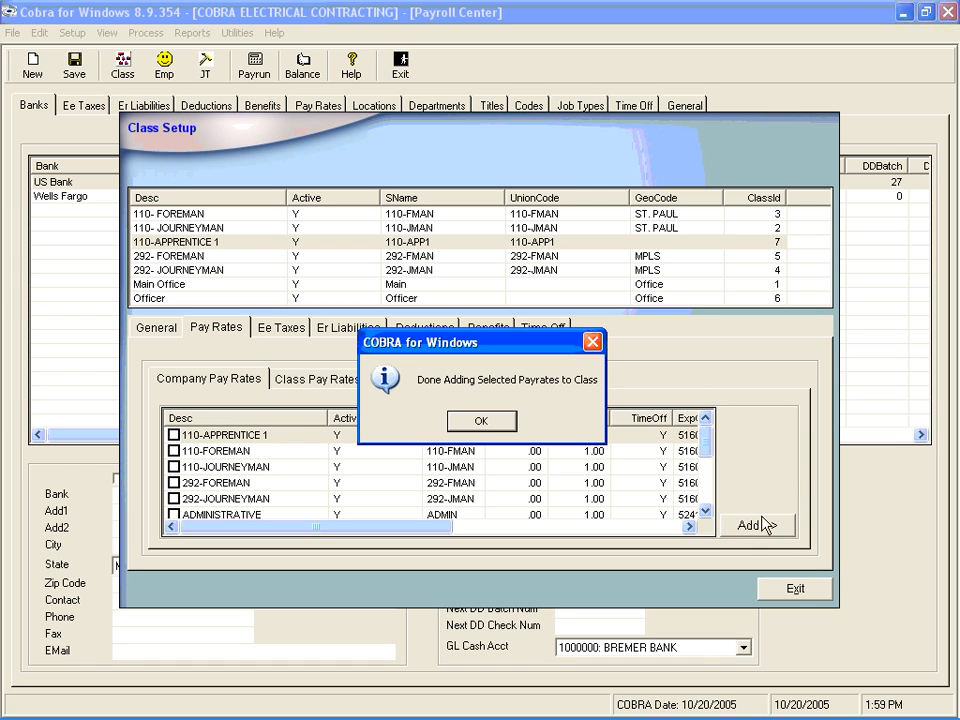
click(481, 424)
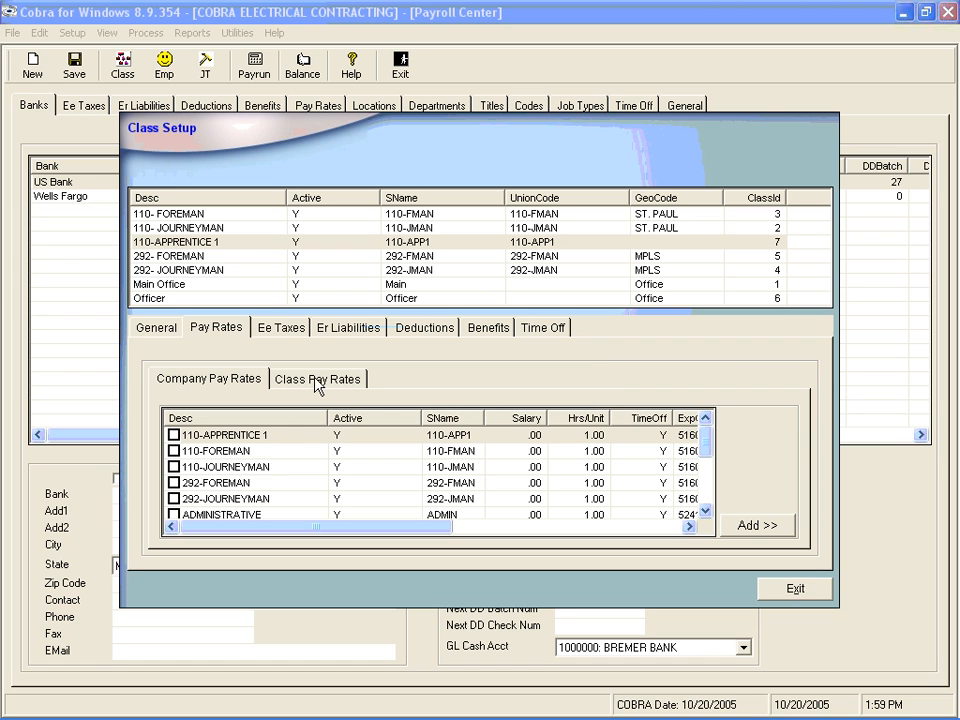
- Check the salary, hourly rates and expense GL account of the 110-APPRENTICE 1 class pay rate
click(320, 384)
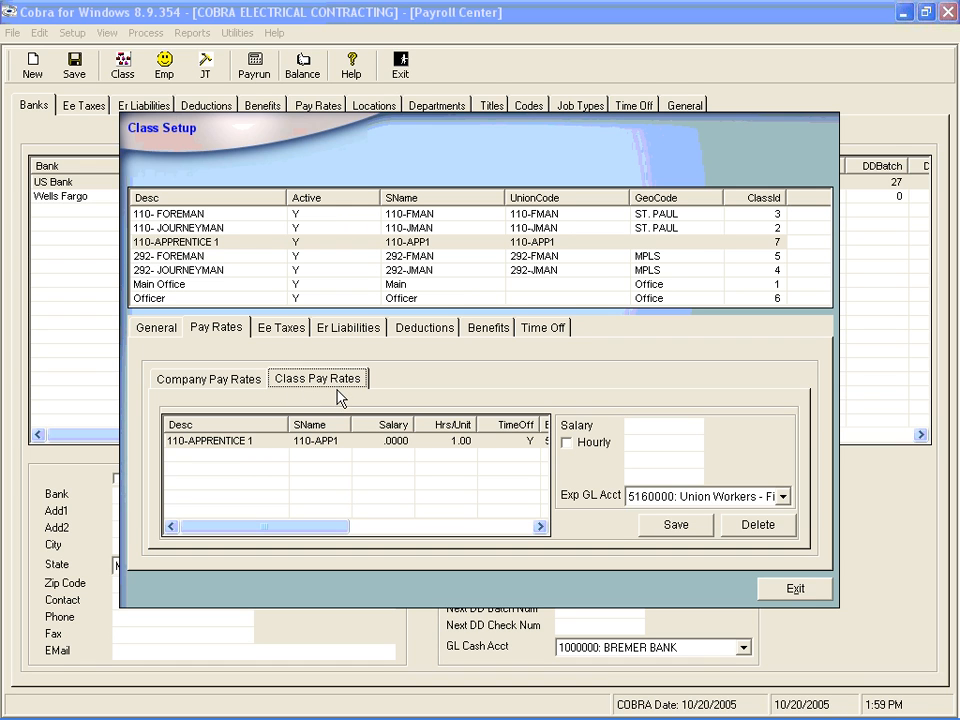
click(330, 444)
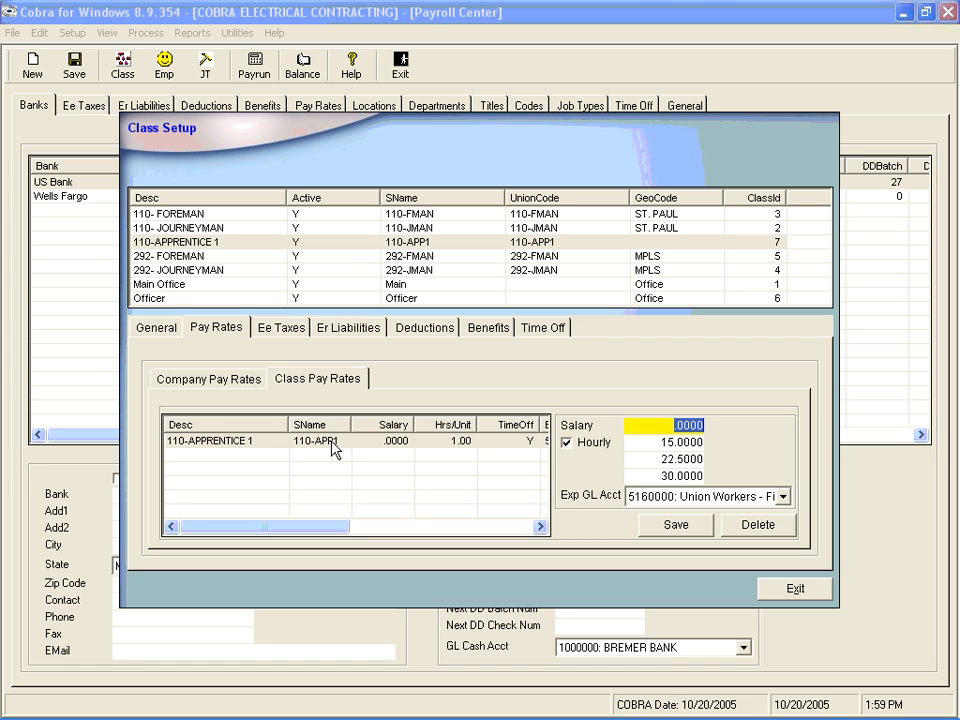
click(204, 382)
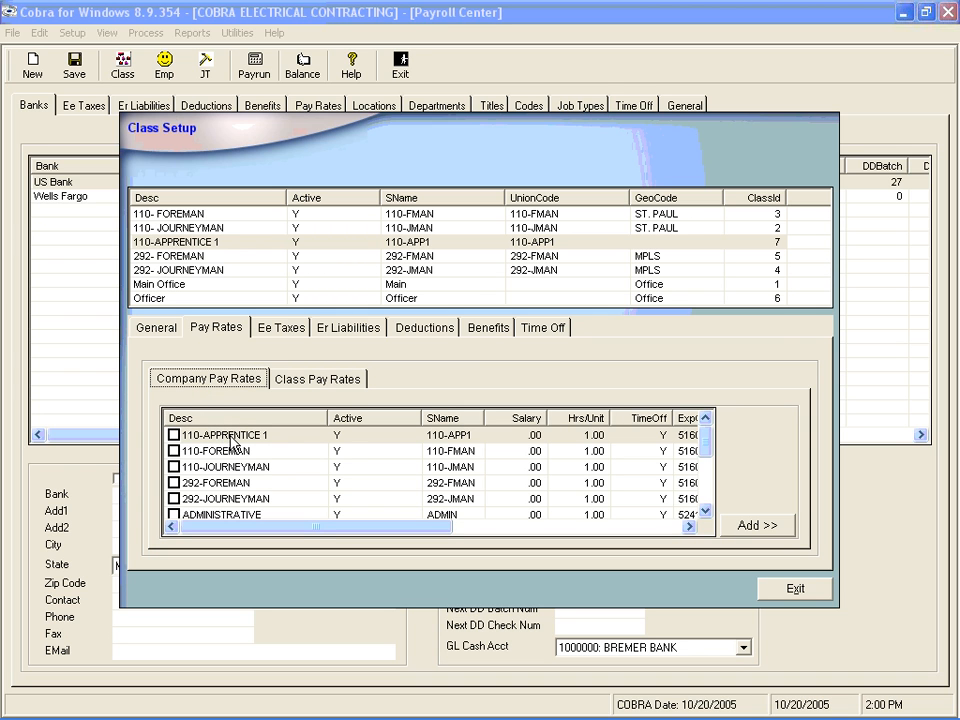
- Review the employee taxes, employer liabilities and deductions assigned to the 110-APPRENTICE 1 class, showing the full liability descriptions
click(291, 332)
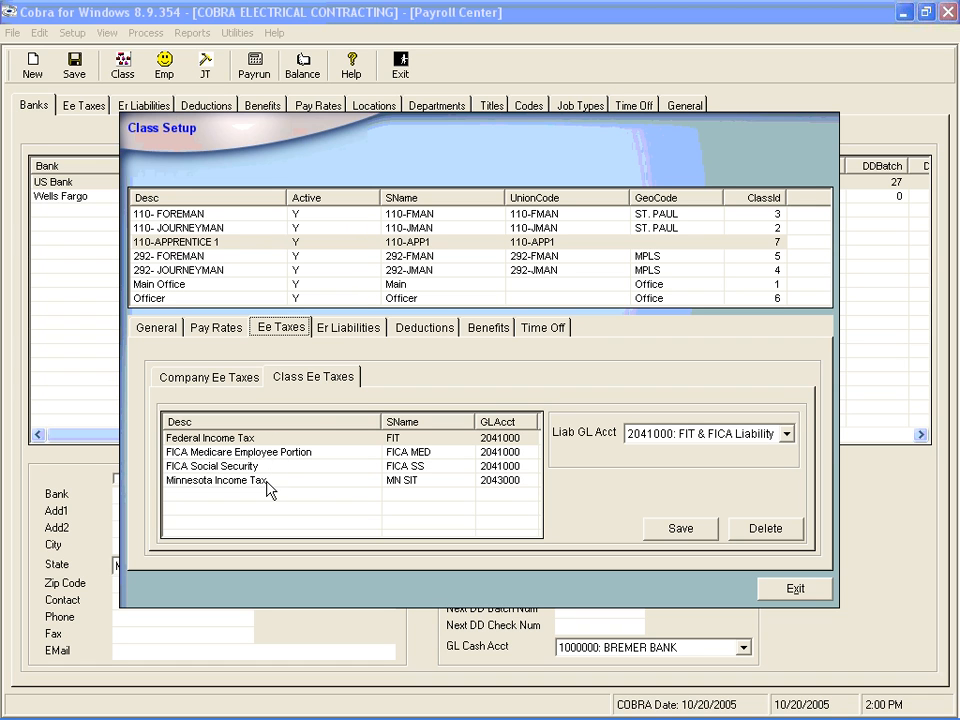
click(336, 330)
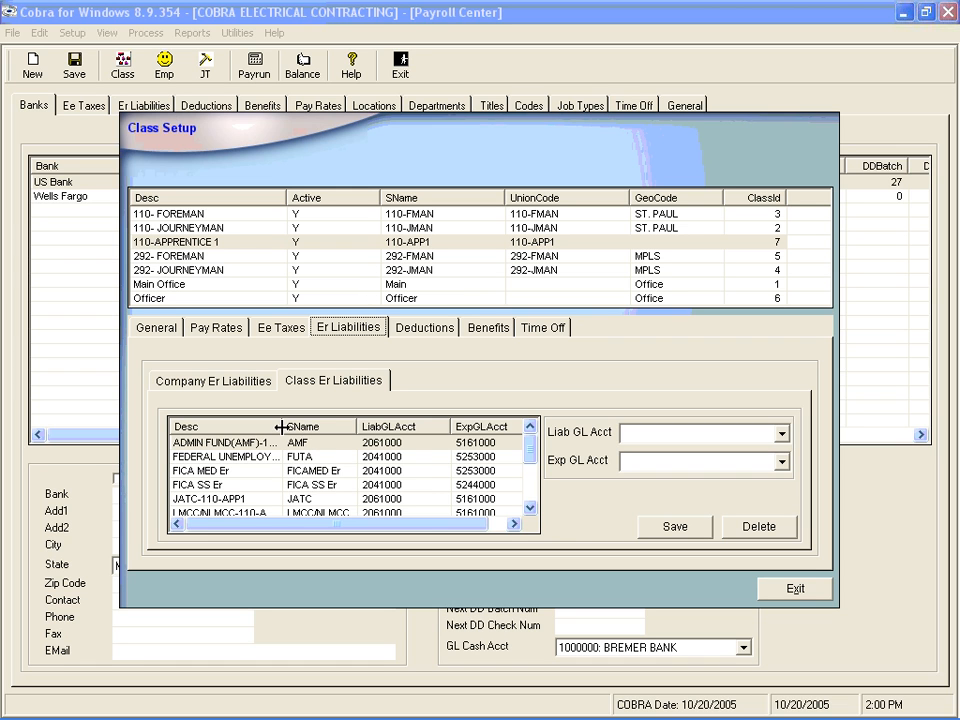
drag(281, 427, 347, 427)
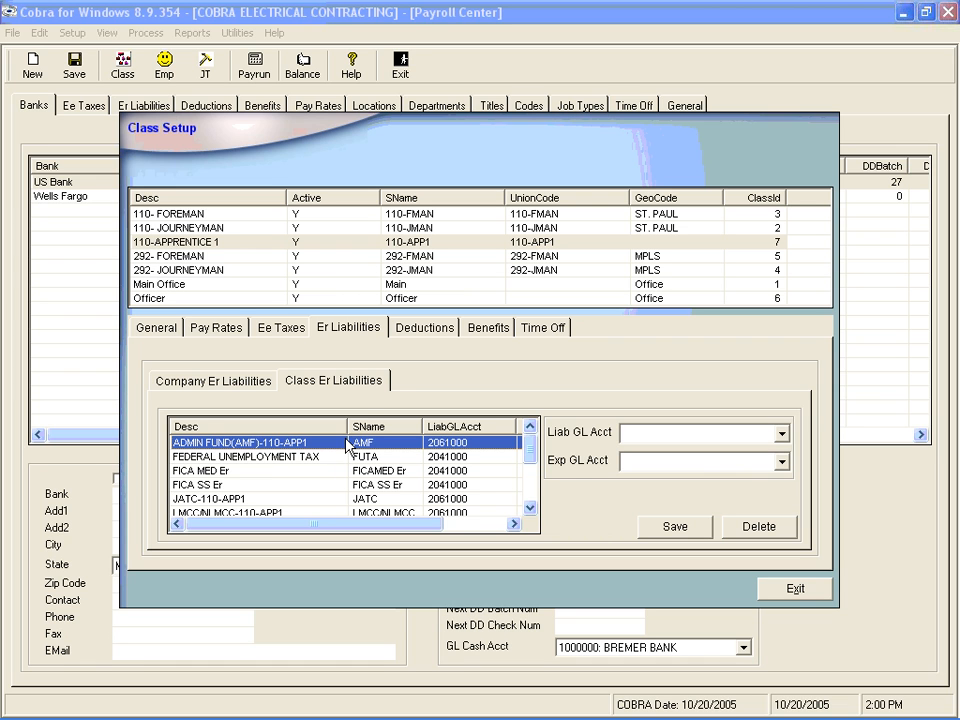
click(422, 332)
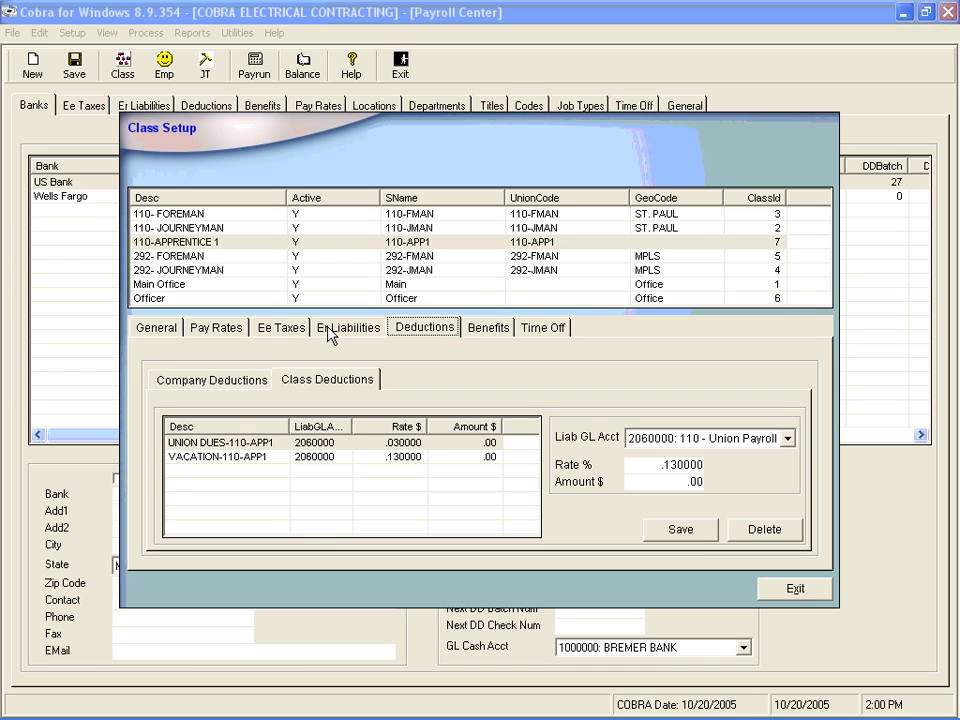
- Add the company deduction CREDIT UNION to the 110-APPRENTICE 1 class and check its GL account, rate and amount there
click(207, 385)
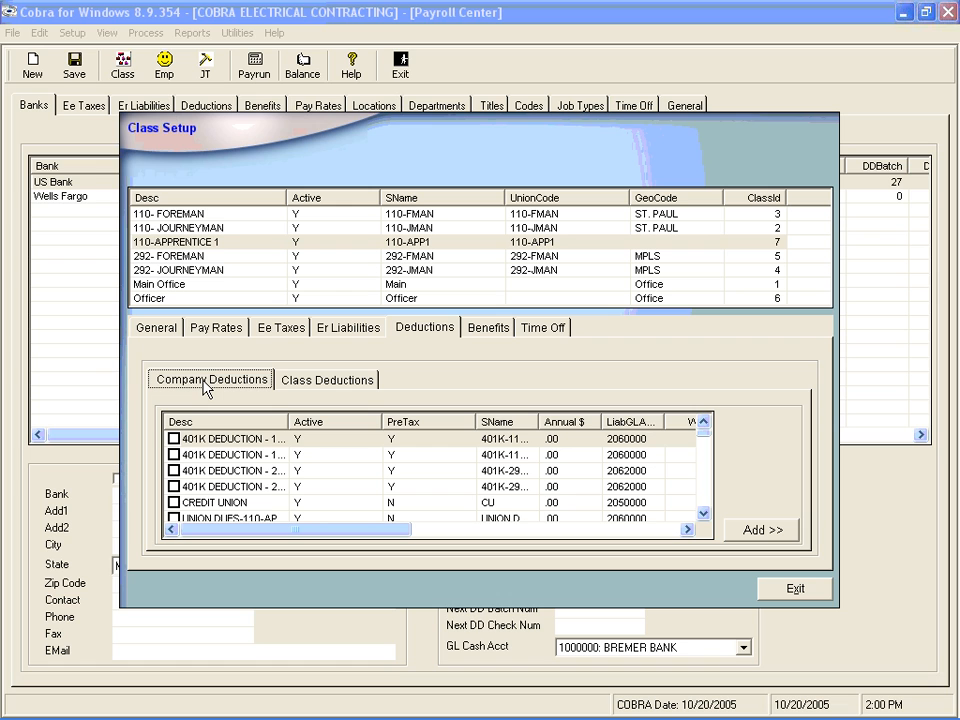
click(173, 503)
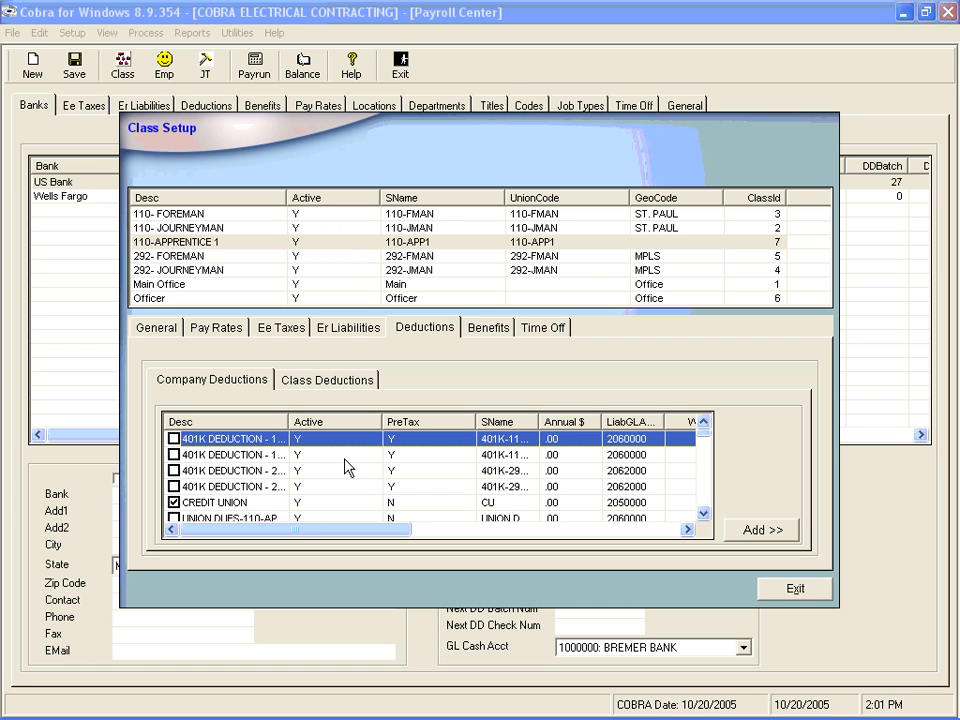
click(765, 531)
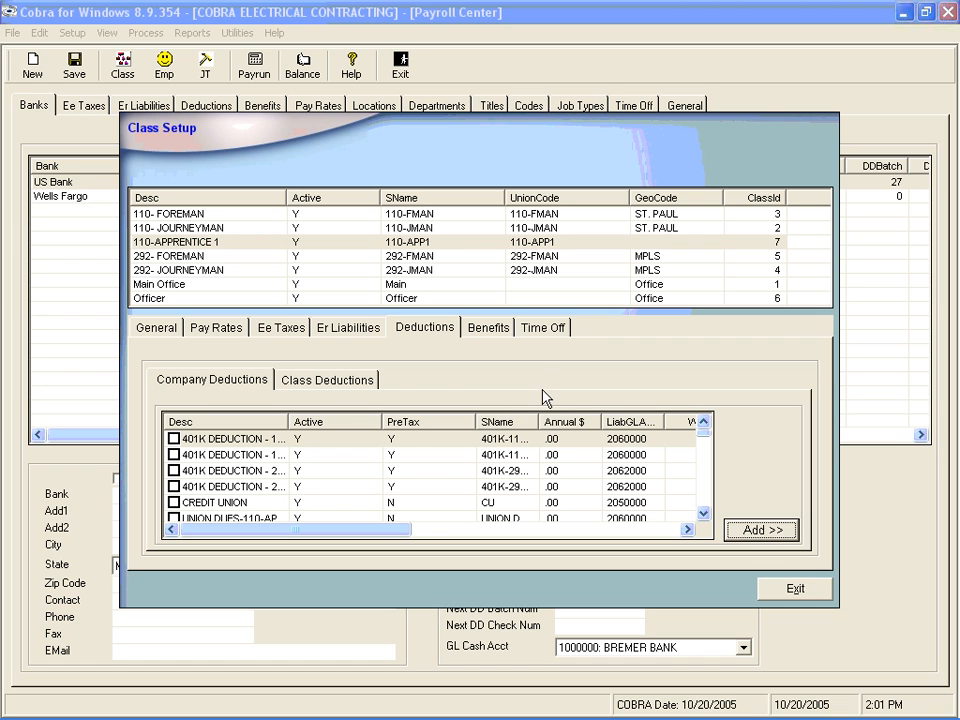
click(375, 384)
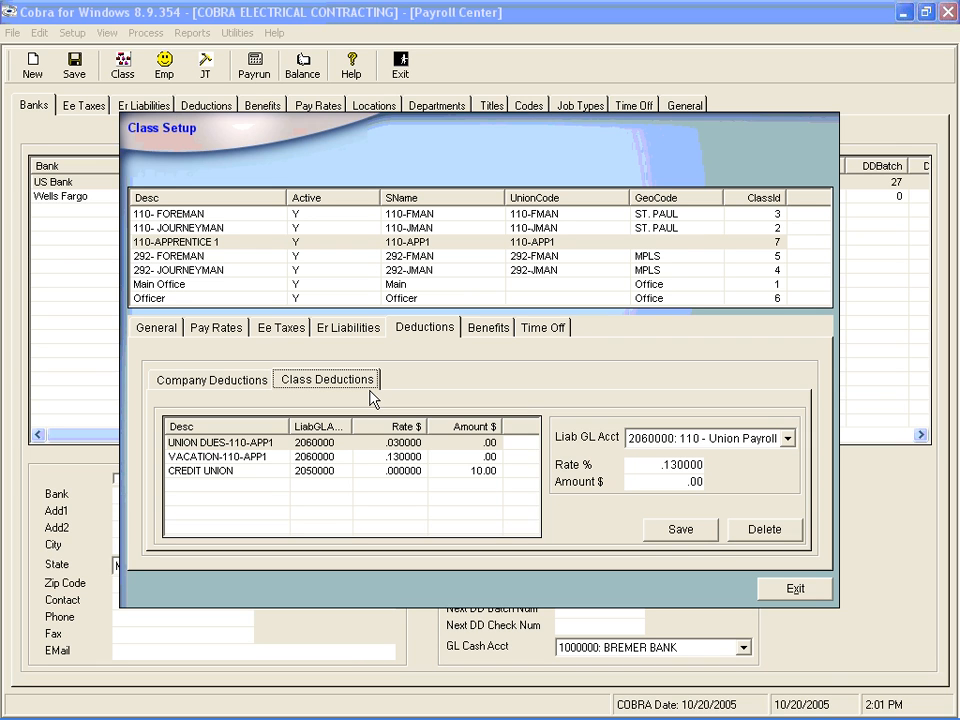
click(322, 471)
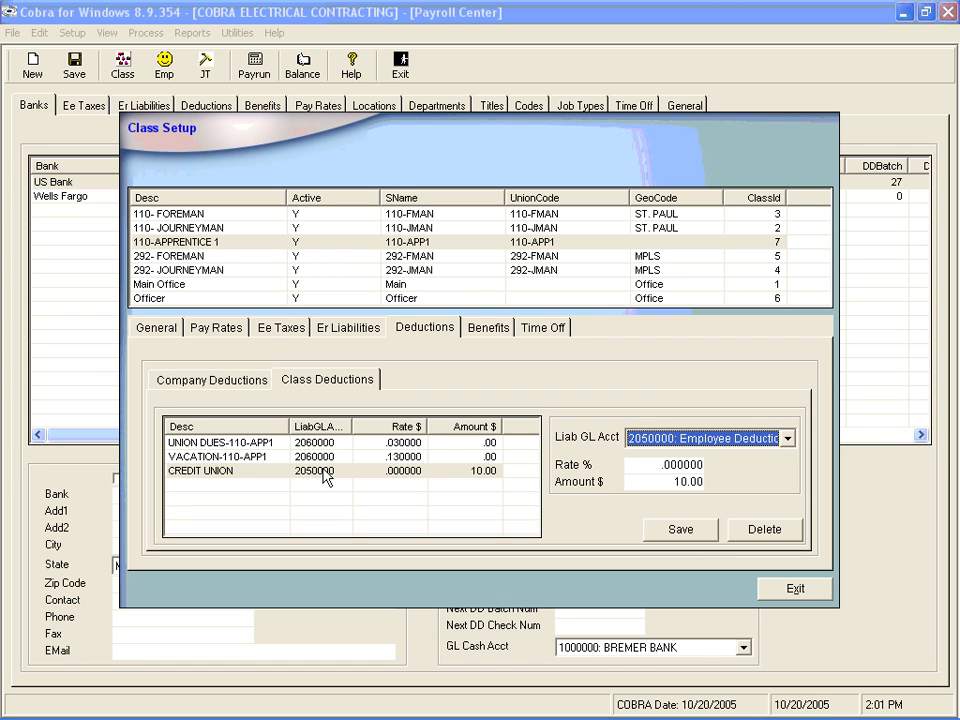
click(158, 328)
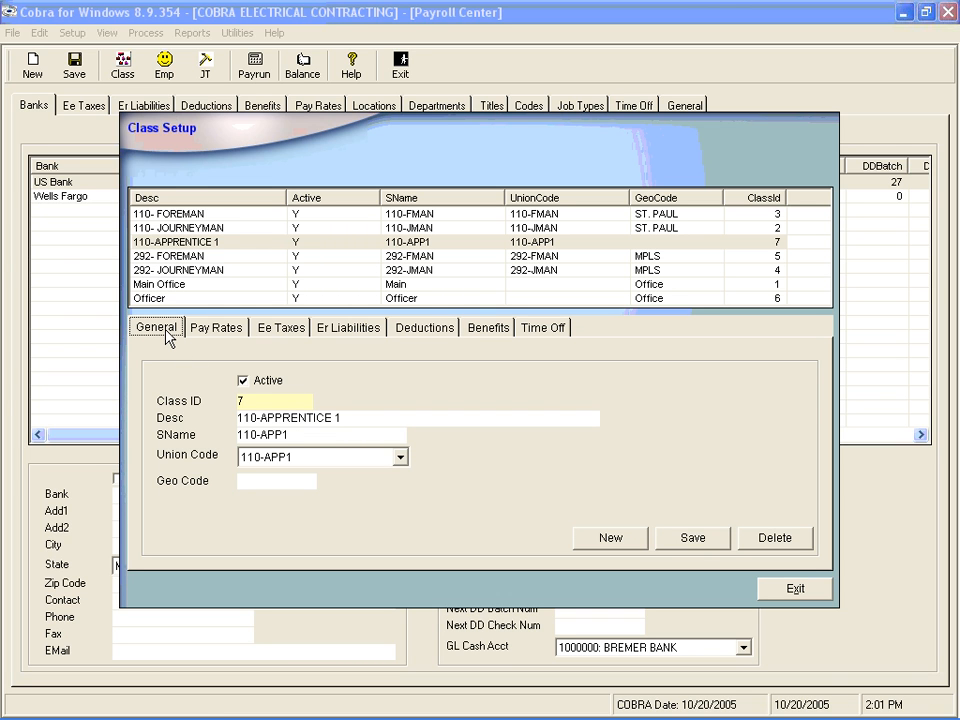